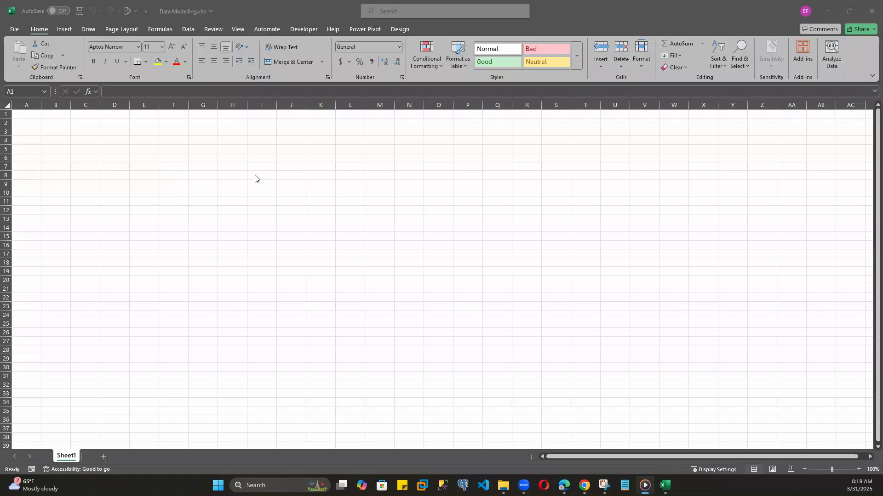
Import dataset.csv from a text/CSV source and open it for transformation in the Power Query Editor
{"action": "left_click", "coordinate": [190, 31]}
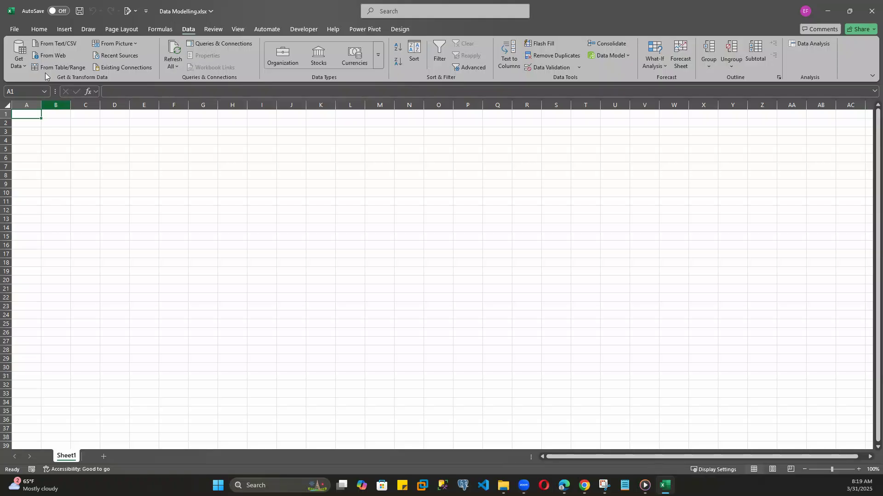
{"action": "left_click", "coordinate": [50, 44]}
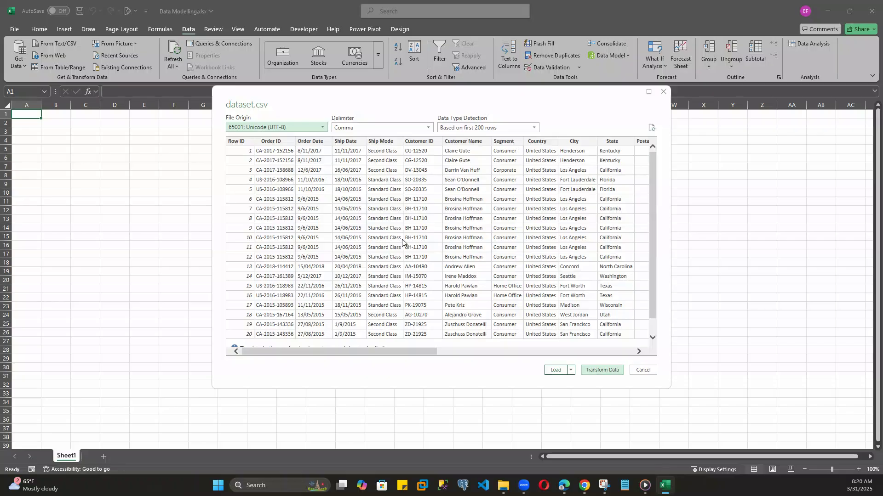
{"action": "left_click", "coordinate": [597, 369]}
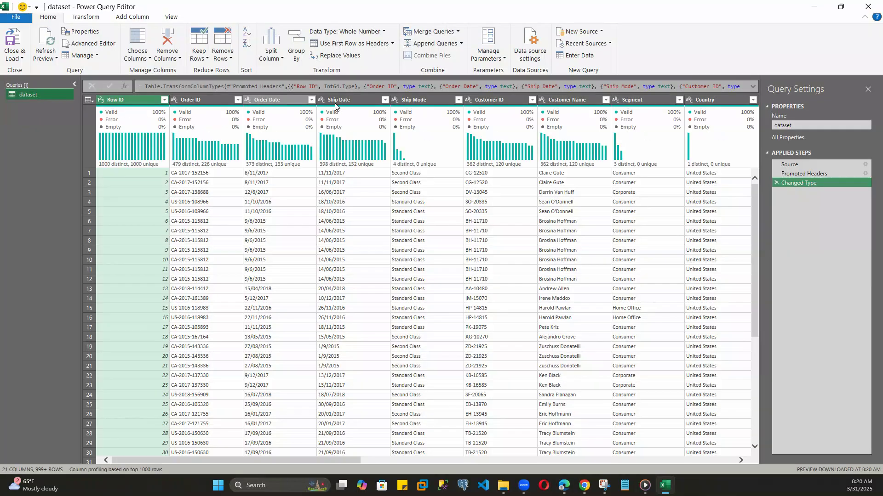
{"action": "left_click_drag", "start_coordinate": [324, 459], "coordinate": [288, 469]}
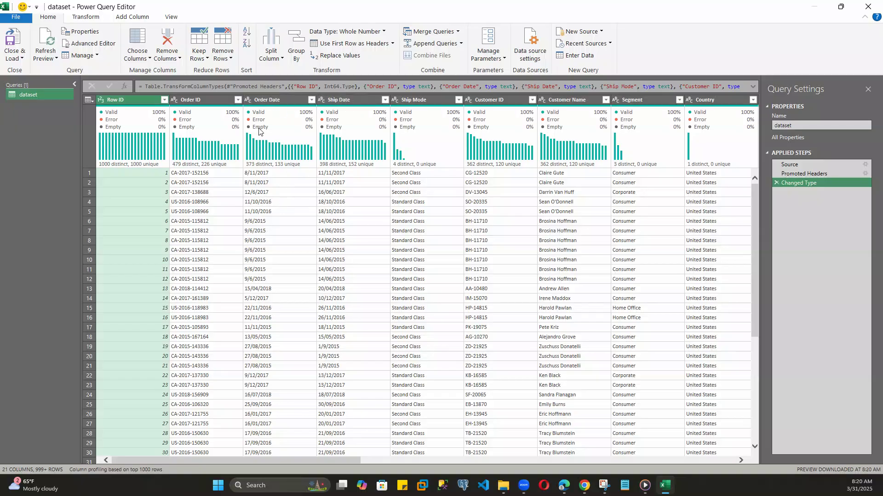
Try to convert the Order Date column to the Date type as a separate step, and delete that applied step
{"action": "left_click", "coordinate": [249, 103]}
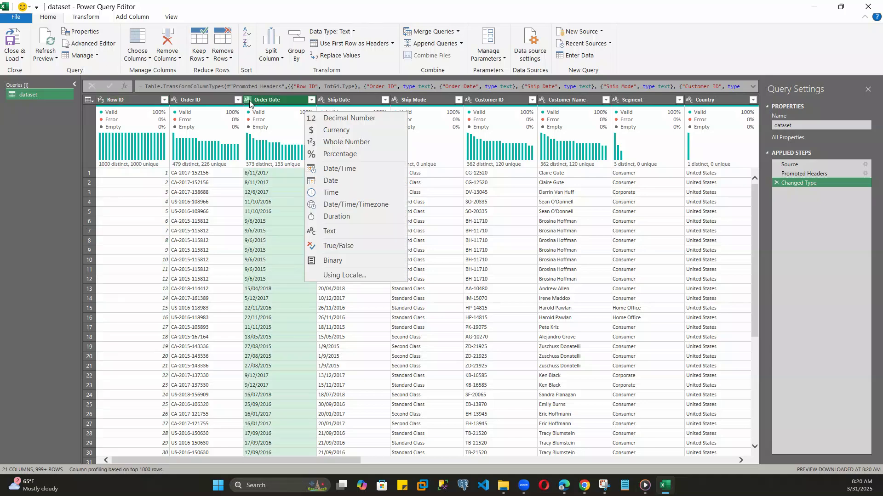
{"action": "left_click", "coordinate": [329, 182]}
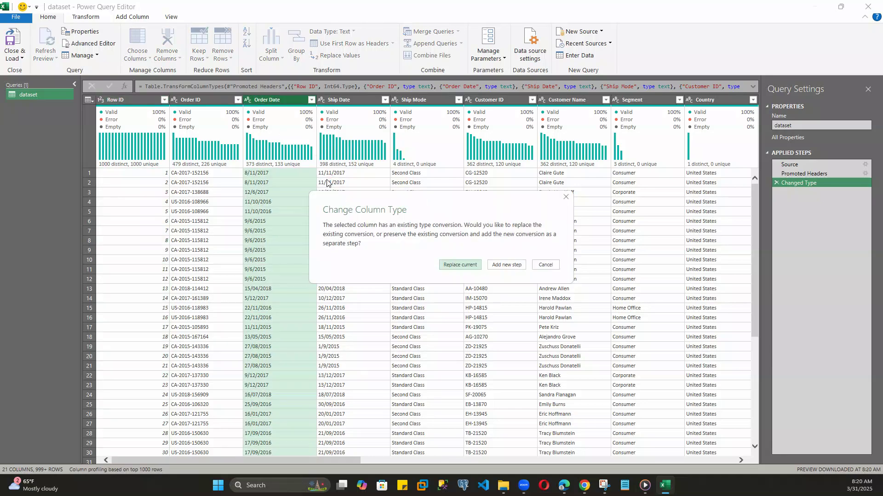
{"action": "left_click", "coordinate": [499, 265]}
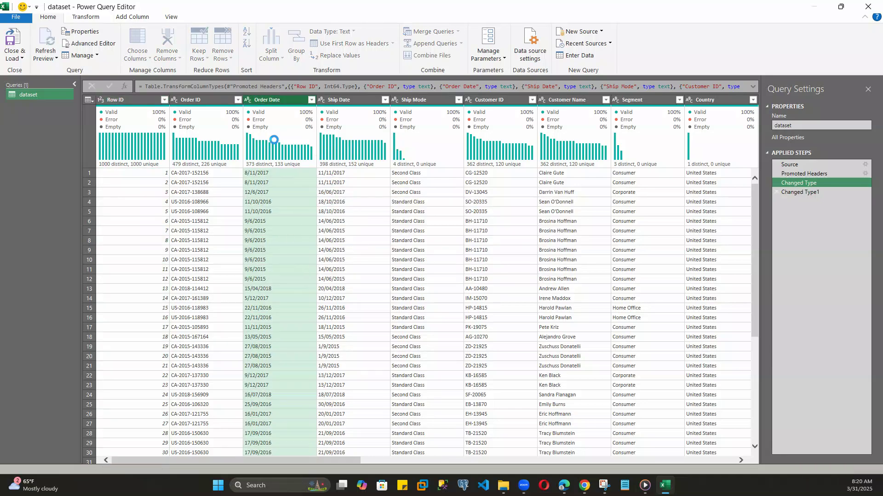
{"action": "scroll", "coordinate": [254, 325], "scroll_direction": "down", "scroll_amount": 20}
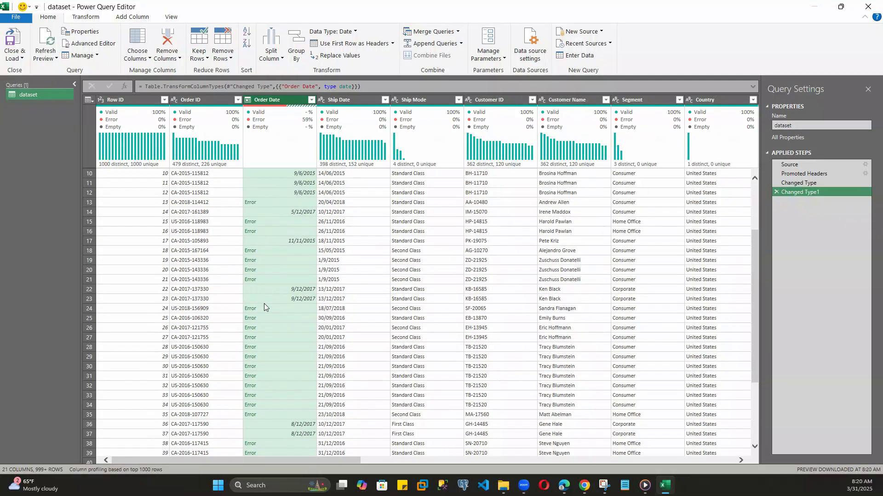
{"action": "scroll", "coordinate": [261, 288], "scroll_direction": "up", "scroll_amount": 20}
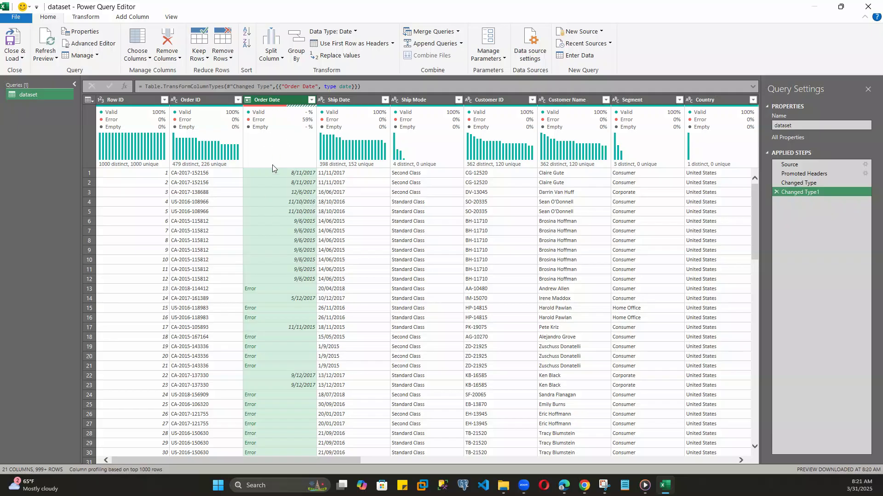
{"action": "left_click", "coordinate": [777, 192]}
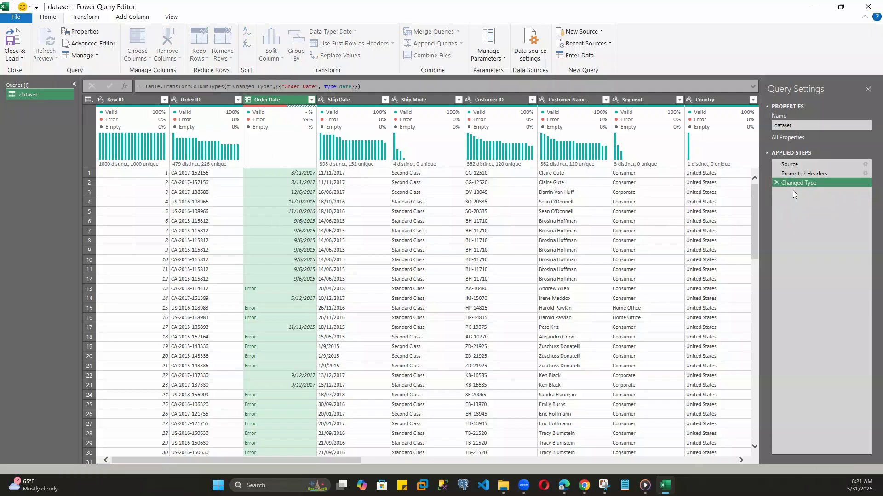
Split the Order Date column at each occurrence of the "/" delimiter and place Order Date.2 before Order Date.1
{"action": "right_click", "coordinate": [274, 101]}
{"action": "mouse_move", "coordinate": [386, 277]}
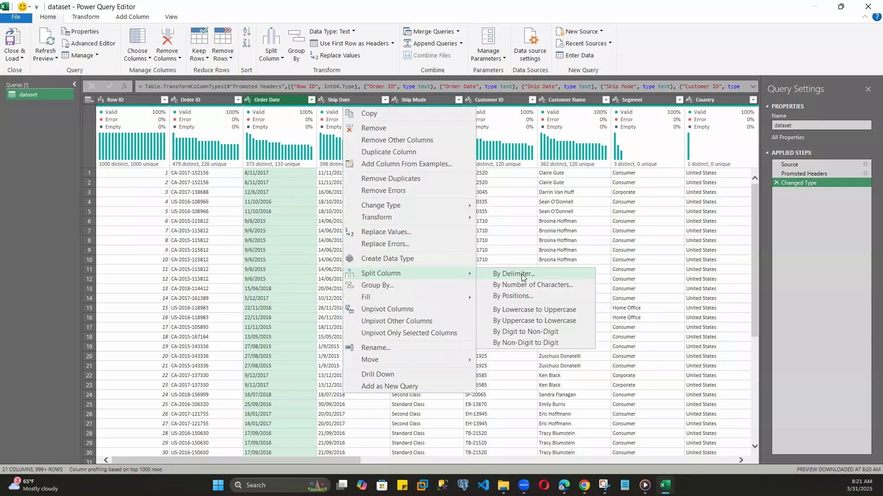
{"action": "left_click", "coordinate": [514, 274]}
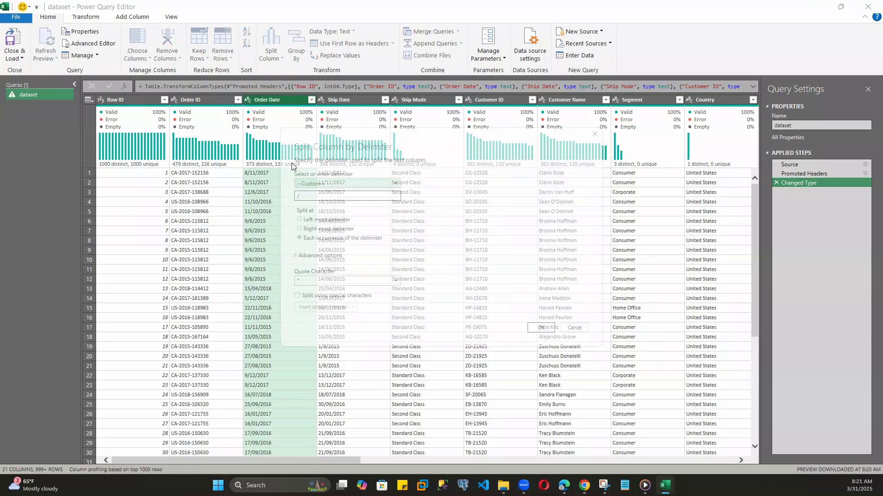
{"action": "left_click", "coordinate": [540, 327]}
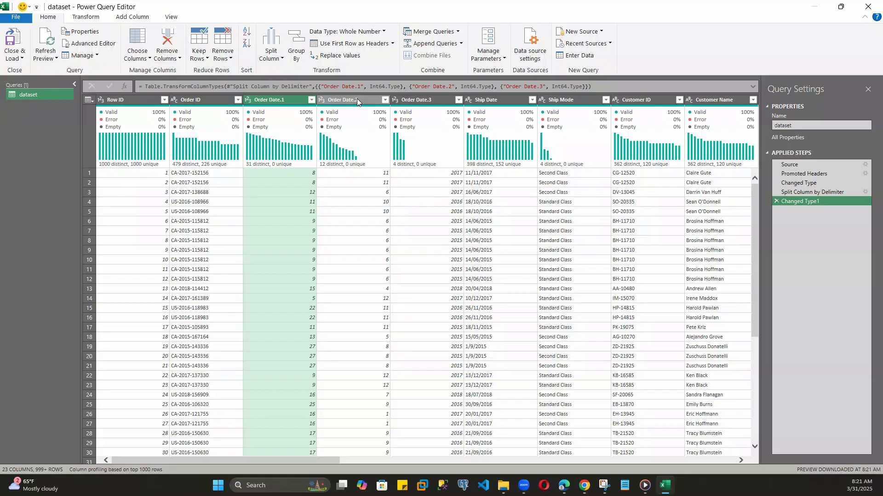
{"action": "left_click_drag", "start_coordinate": [357, 98], "coordinate": [257, 99]}
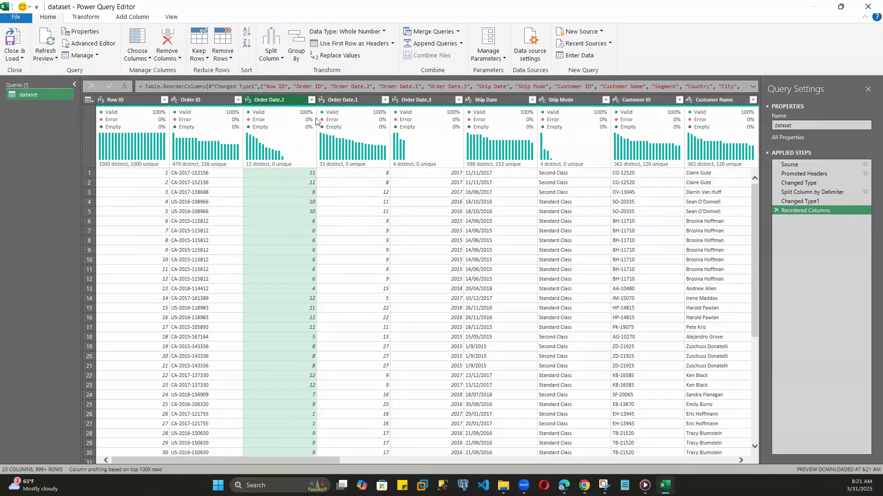
Merge the three Order Date part columns with a custom "/" separator into Order Date and set its data type to Date
{"action": "left_click", "coordinate": [416, 98], "text": "shift"}
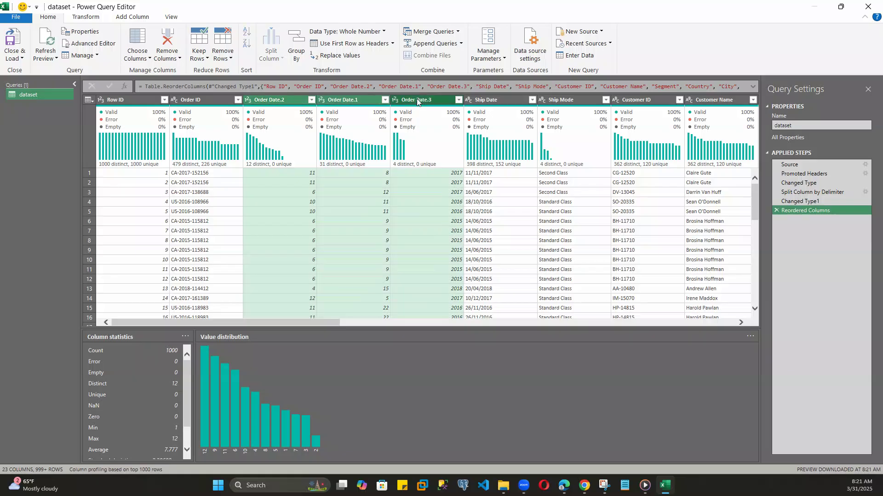
{"action": "right_click", "coordinate": [414, 98]}
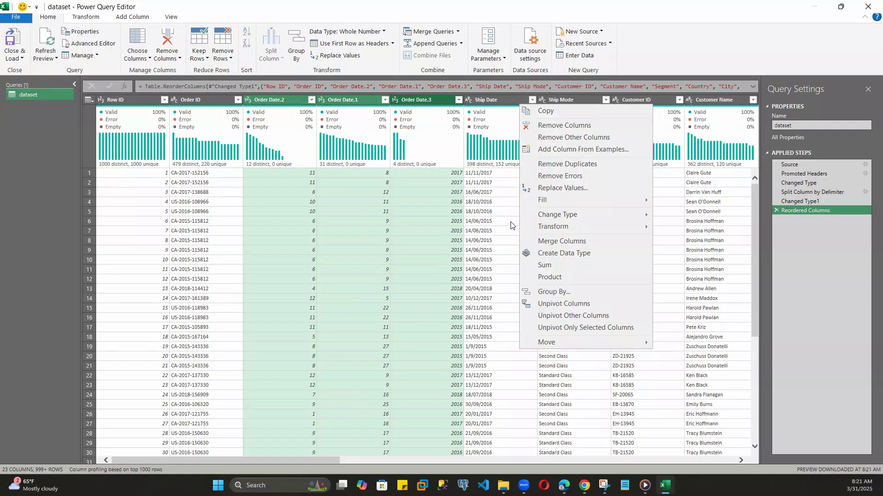
{"action": "left_click", "coordinate": [555, 242]}
{"action": "left_click", "coordinate": [332, 233]}
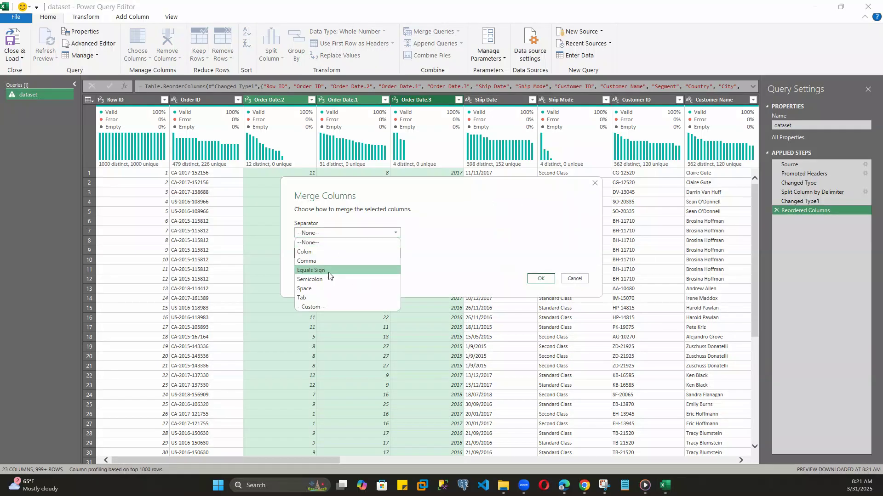
{"action": "left_click", "coordinate": [309, 306]}
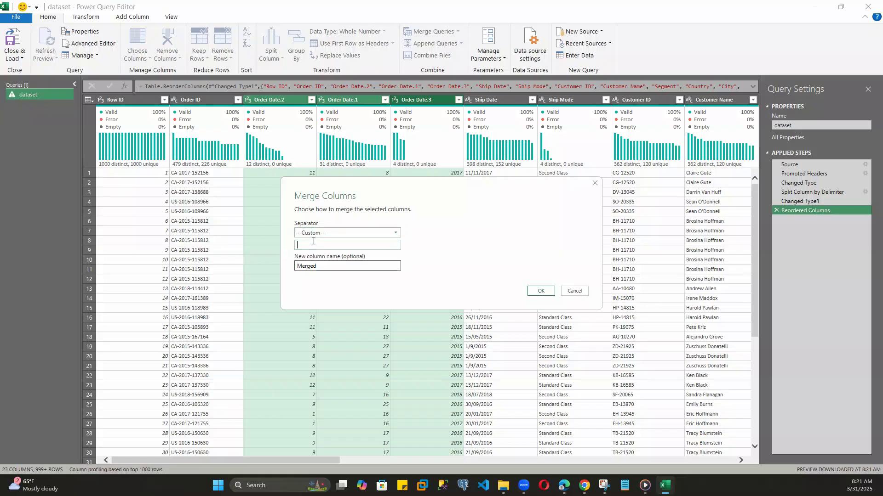
{"action": "double_click", "coordinate": [319, 266]}
{"action": "type", "text": "Order Dat"}
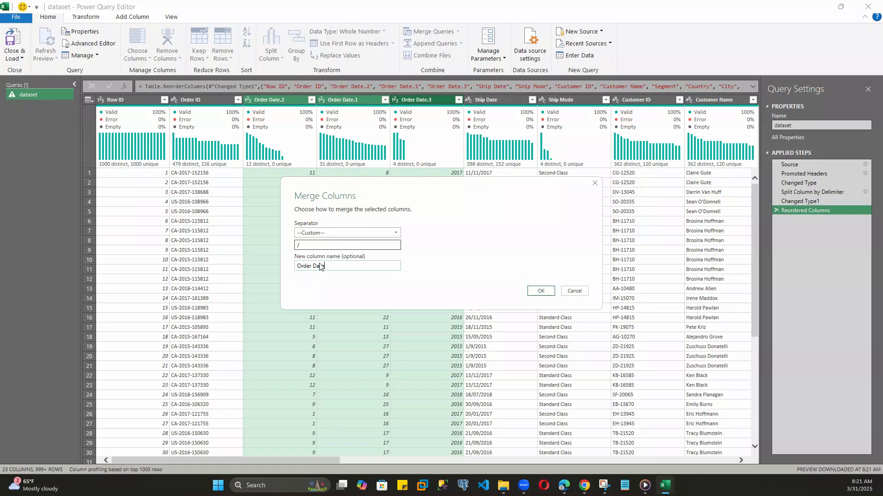
{"action": "left_click", "coordinate": [537, 290]}
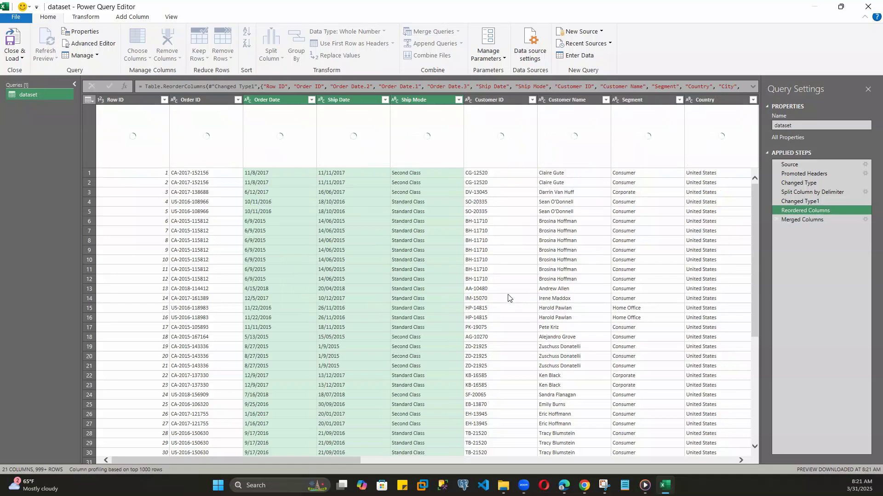
{"action": "left_click", "coordinate": [248, 100]}
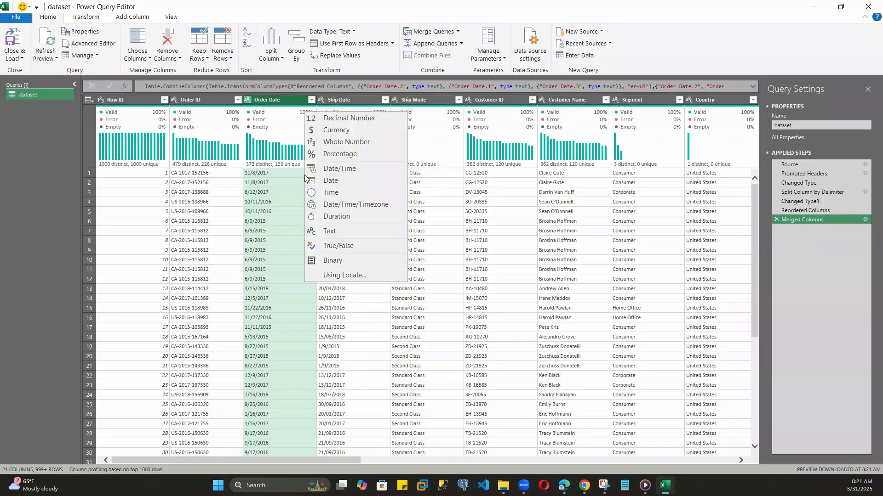
{"action": "left_click", "coordinate": [332, 180]}
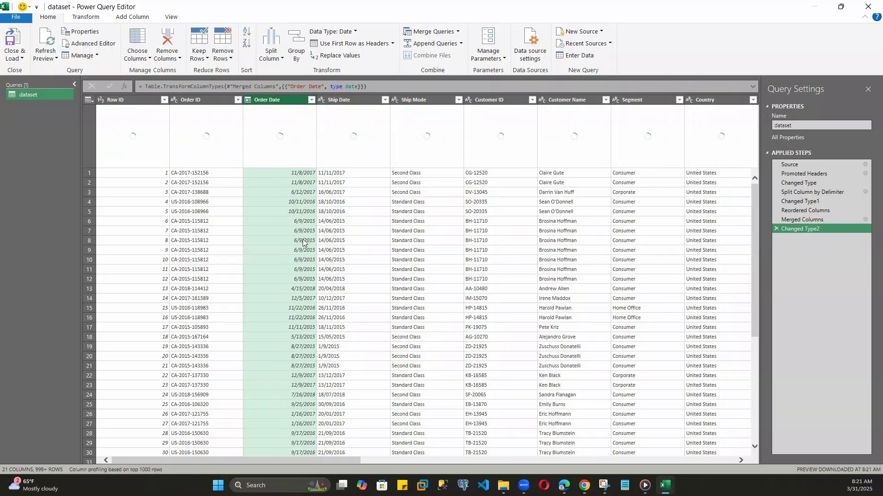
Split the Ship Date column at each occurrence of the "/" delimiter and place Ship Date.2 before Ship Date.1
{"action": "right_click", "coordinate": [340, 100]}
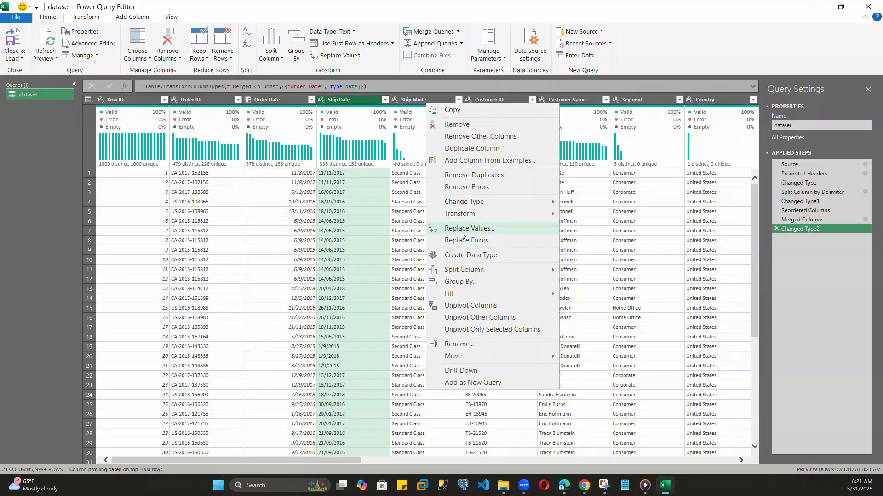
{"action": "mouse_move", "coordinate": [467, 270]}
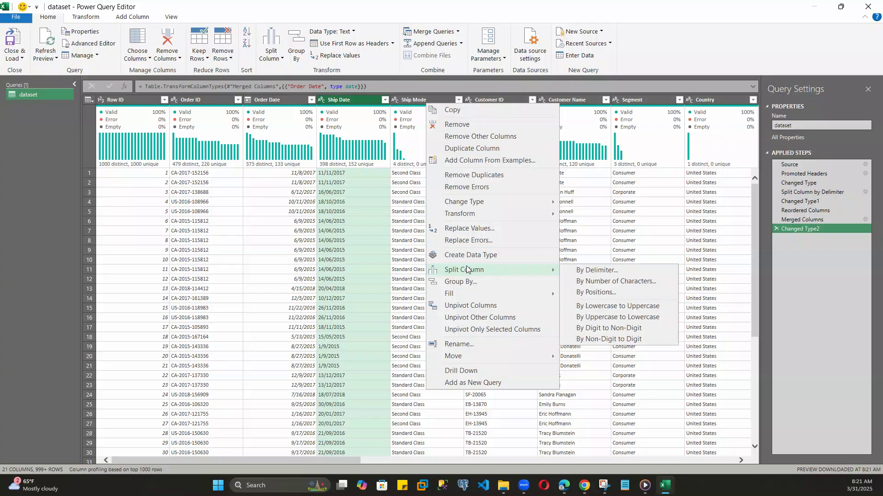
{"action": "left_click", "coordinate": [583, 271]}
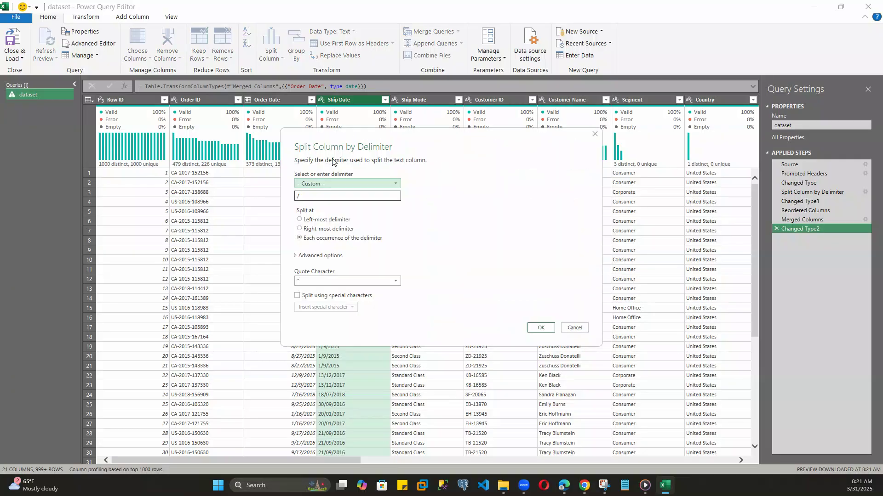
{"action": "left_click", "coordinate": [541, 329]}
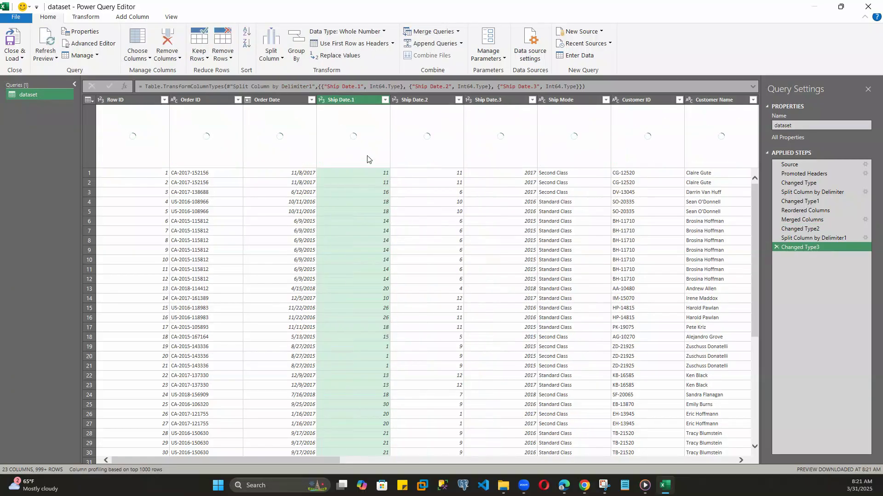
{"action": "left_click", "coordinate": [412, 99]}
{"action": "left_click_drag", "start_coordinate": [409, 100], "coordinate": [342, 101]}
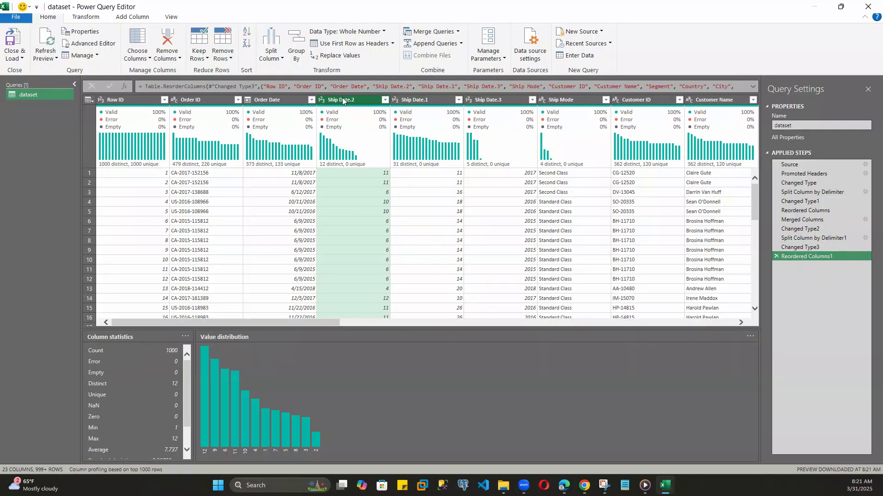
Merge Ship Date.2, Ship Date.1 and Ship Date.3 with a custom "/" separator into a column named Ship Date
{"action": "left_click", "coordinate": [423, 100], "text": "shift"}
{"action": "left_click", "coordinate": [487, 100], "text": "shift"}
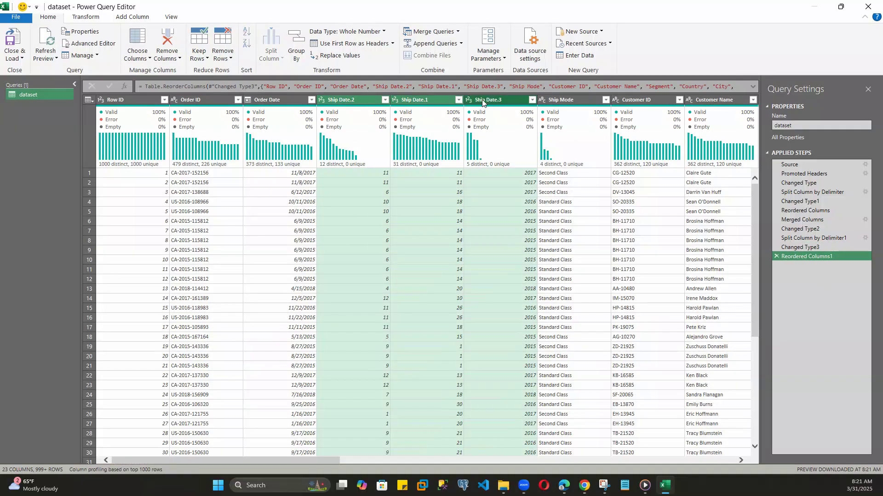
{"action": "right_click", "coordinate": [483, 102]}
{"action": "left_click", "coordinate": [623, 245]}
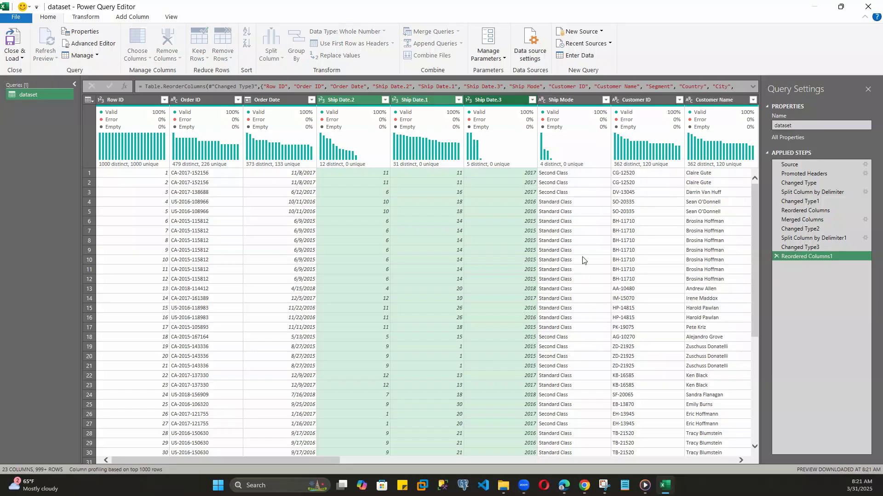
{"action": "left_click", "coordinate": [350, 233]}
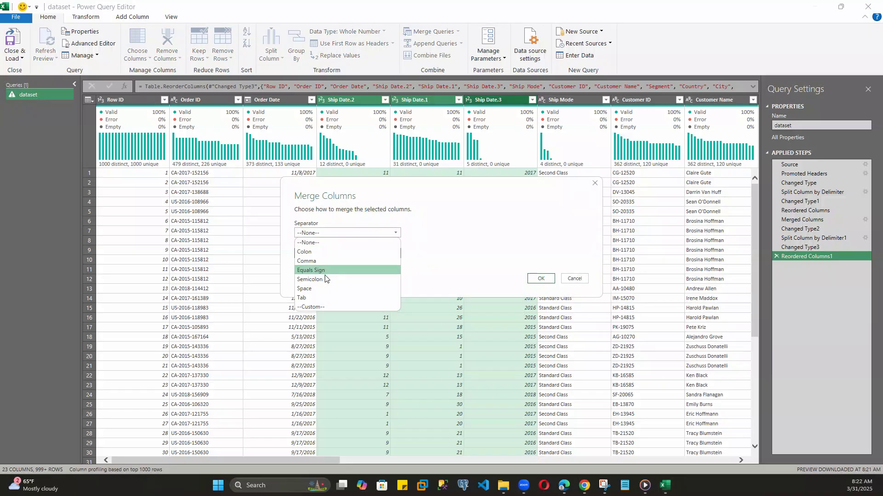
{"action": "left_click", "coordinate": [307, 306]}
{"action": "left_click", "coordinate": [325, 246]}
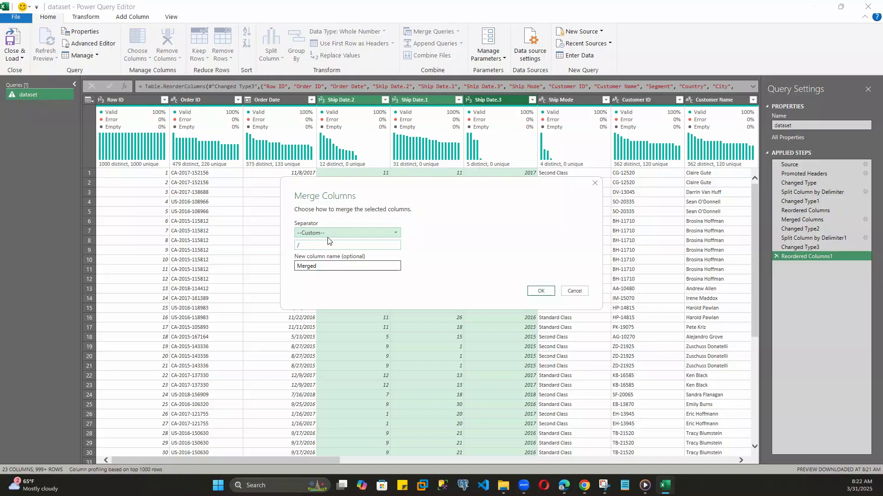
{"action": "double_click", "coordinate": [314, 266]}
{"action": "type", "text": "Ship date"}
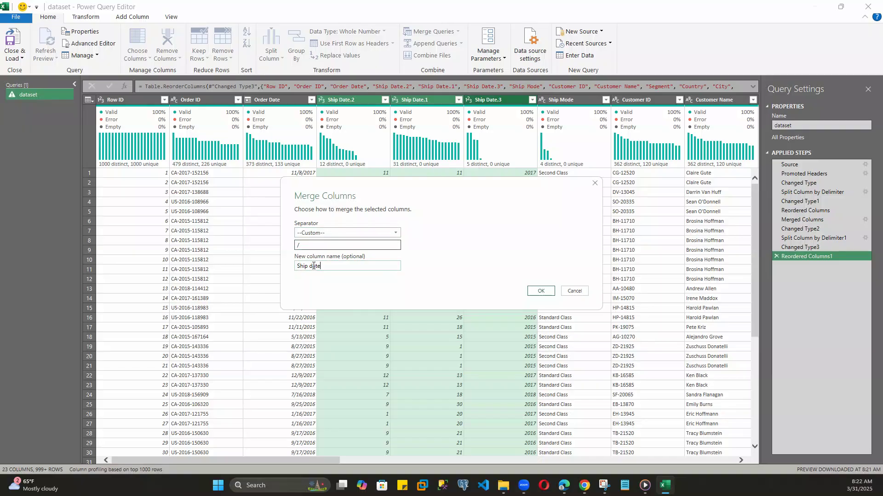
{"action": "left_click", "coordinate": [314, 266]}
{"action": "key", "text": "BackSpace"}
{"action": "left_click", "coordinate": [541, 290]}
Change the data type of the merged Ship Date column to Date
{"action": "left_click", "coordinate": [321, 100]}
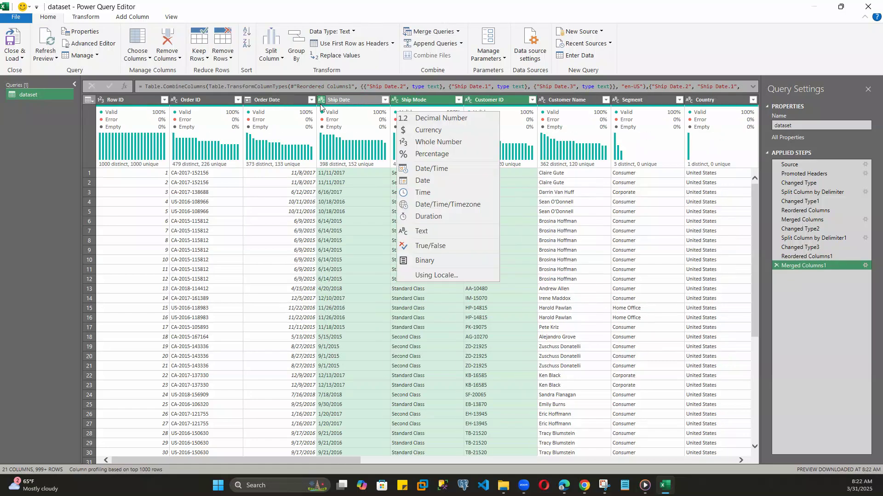
{"action": "left_click", "coordinate": [422, 181]}
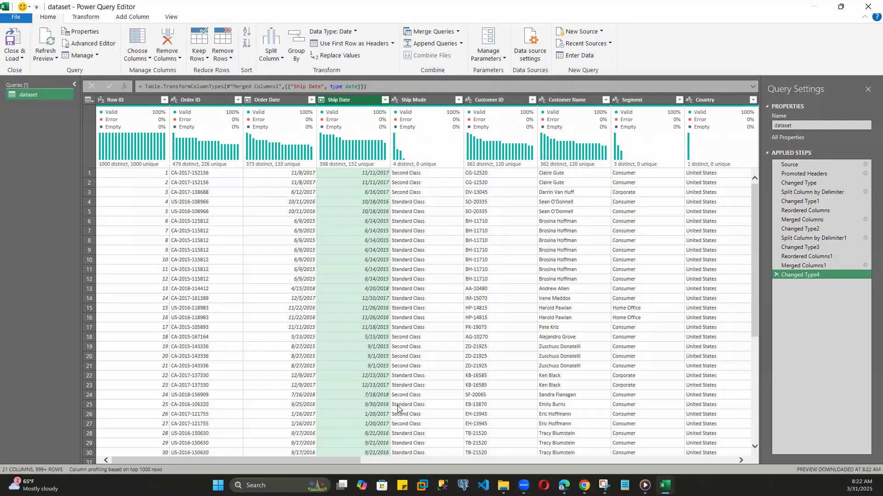
{"action": "left_click_drag", "start_coordinate": [347, 461], "coordinate": [538, 467]}
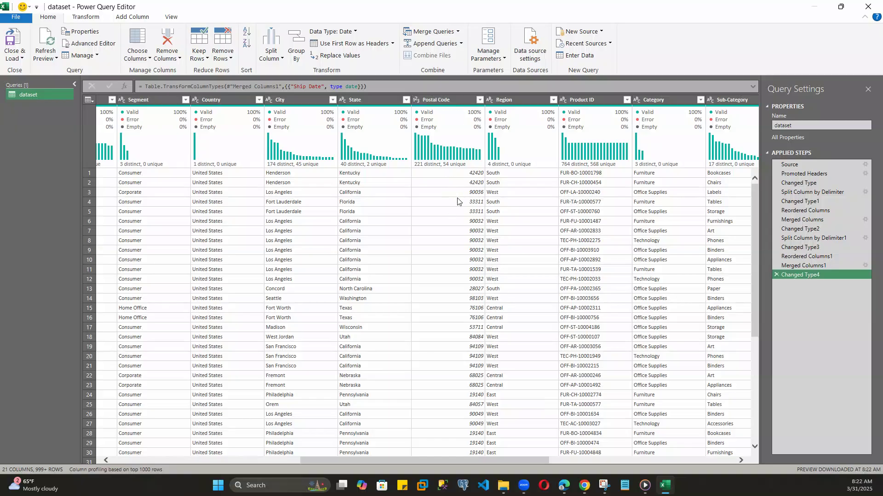
Change the Postal Code column's data type to Text and the Sales column's to Currency
{"action": "left_click", "coordinate": [417, 100]}
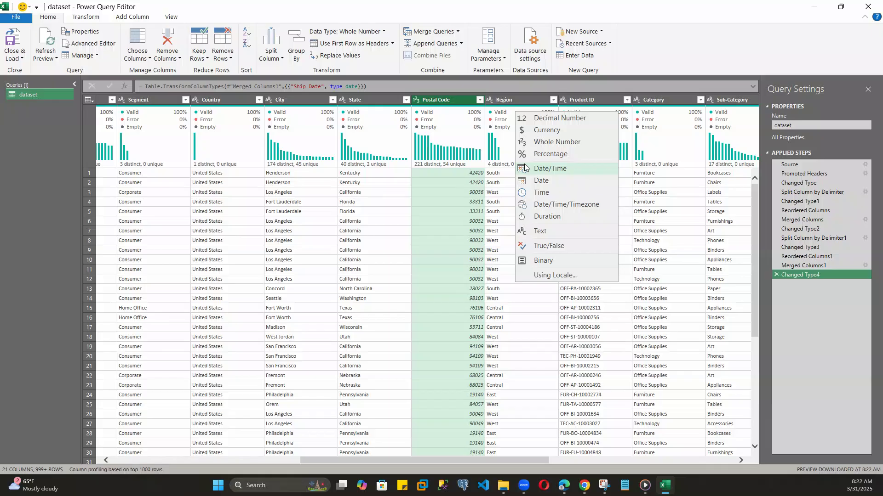
{"action": "left_click", "coordinate": [536, 231]}
{"action": "left_click_drag", "start_coordinate": [397, 460], "coordinate": [592, 460]}
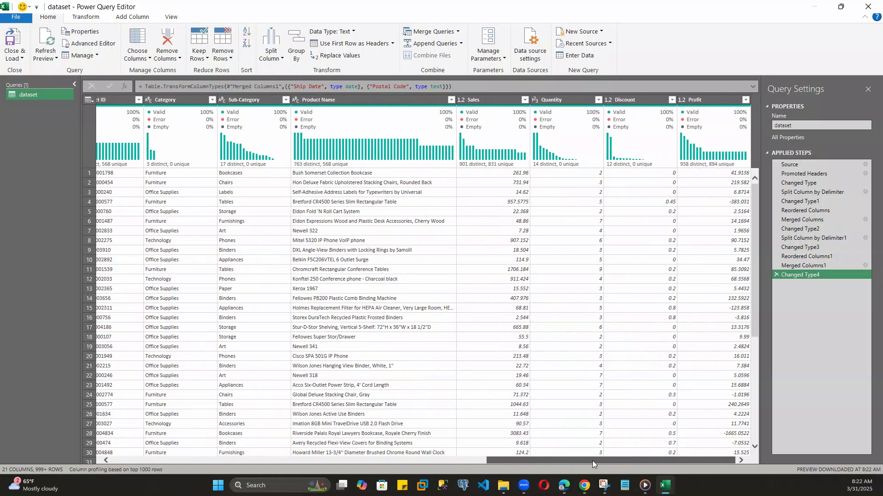
{"action": "left_click", "coordinate": [461, 99]}
{"action": "left_click", "coordinate": [594, 128]}
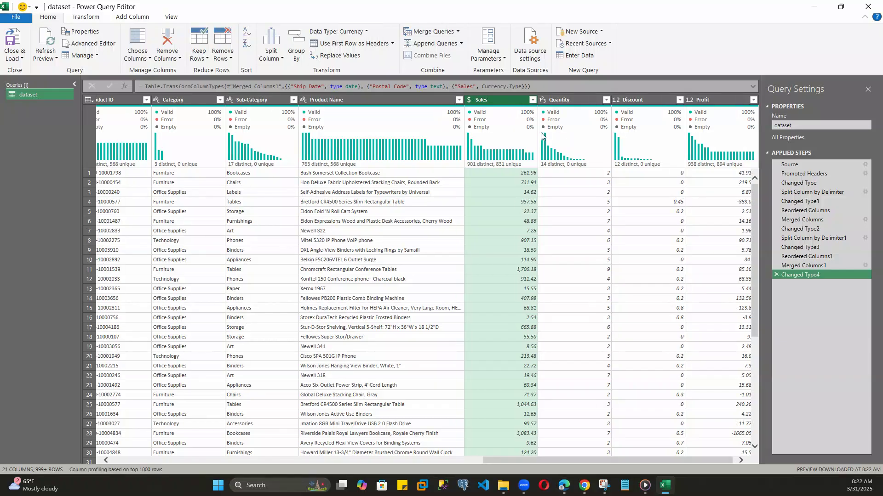
Change the Discount column's data type to Percentage and the Profit column's to Currency
{"action": "left_click", "coordinate": [616, 100]}
{"action": "left_click", "coordinate": [780, 156]}
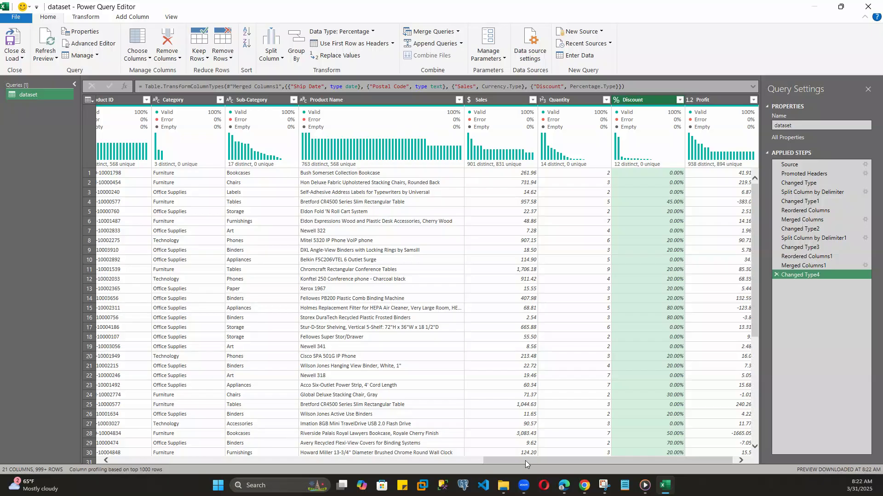
{"action": "left_click_drag", "start_coordinate": [525, 461], "coordinate": [529, 461]}
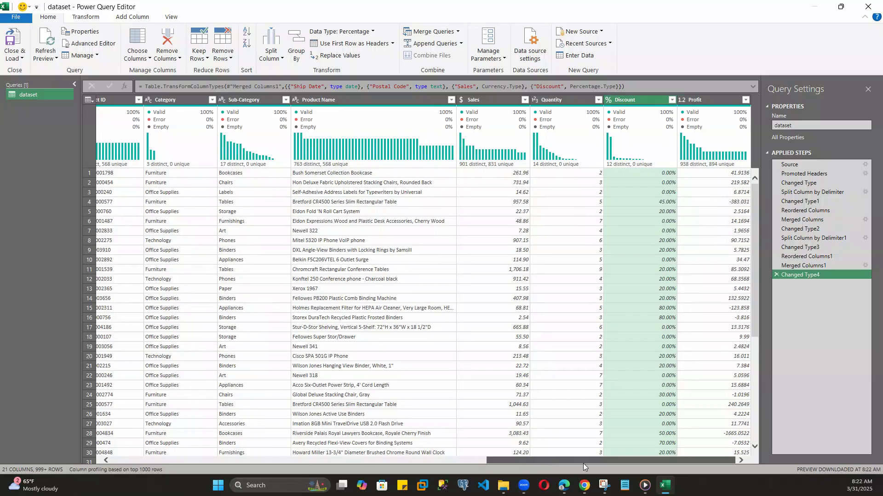
{"action": "left_click", "coordinate": [681, 99]}
{"action": "left_click", "coordinate": [797, 133]}
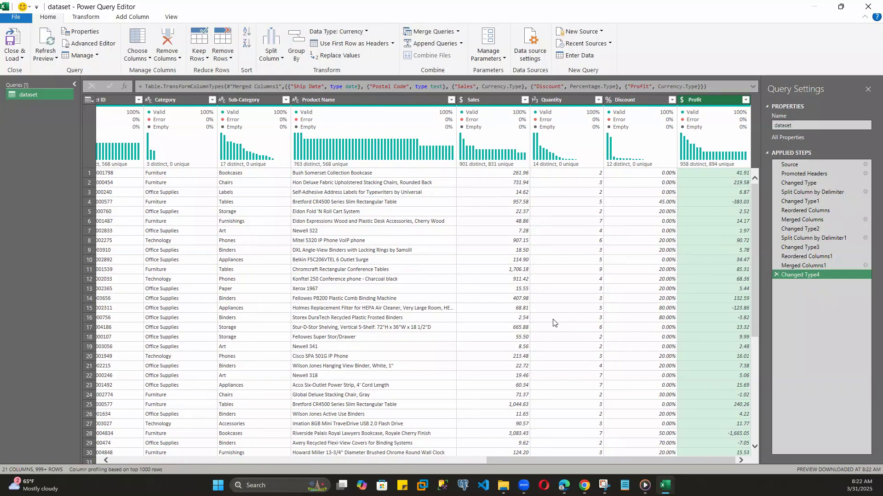
Duplicate the cleaned dataset query as the basis for a customer table
{"action": "left_click_drag", "start_coordinate": [546, 459], "coordinate": [159, 450]}
{"action": "scroll", "coordinate": [524, 212], "scroll_direction": "down", "scroll_amount": 15}
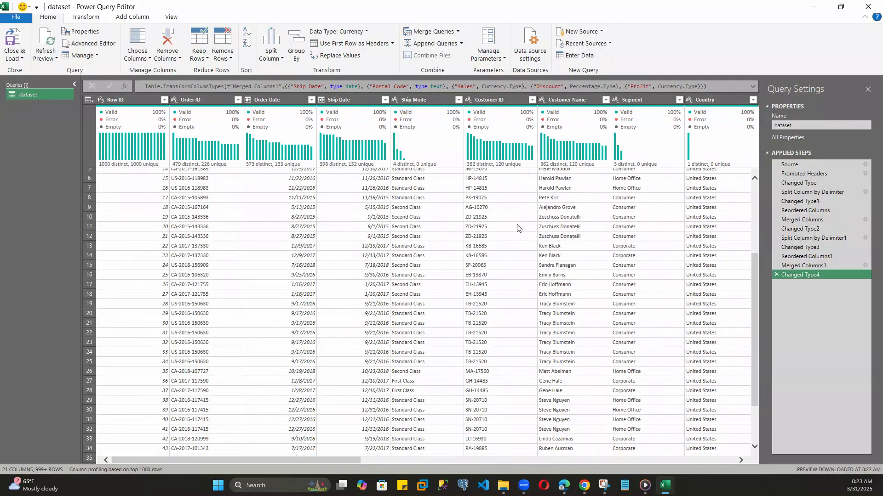
{"action": "scroll", "coordinate": [564, 284], "scroll_direction": "up", "scroll_amount": 15}
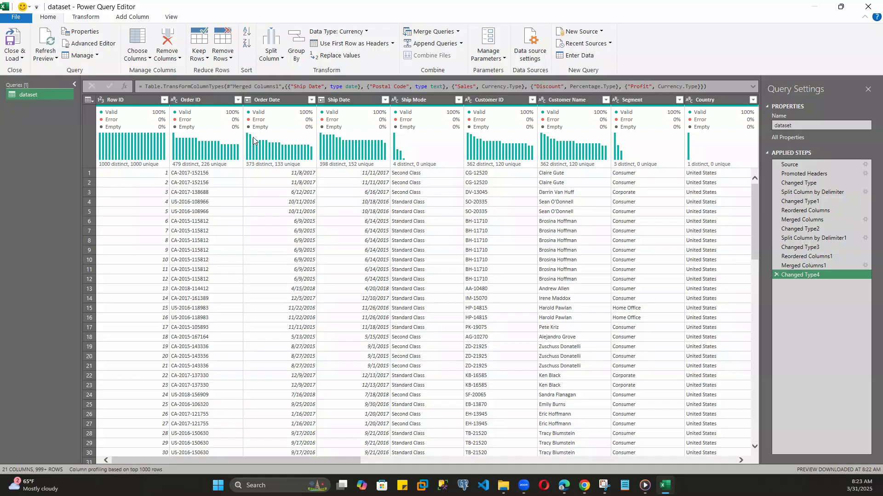
{"action": "mouse_move", "coordinate": [159, 147]}
{"action": "mouse_move", "coordinate": [226, 160]}
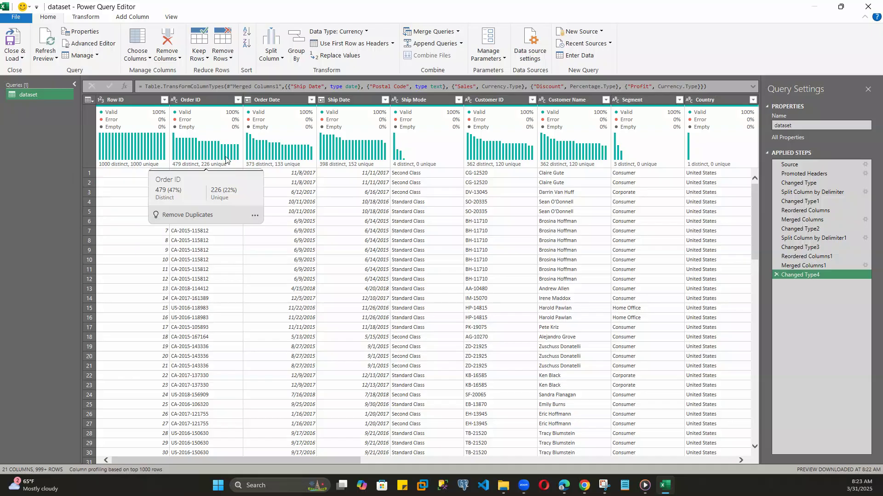
{"action": "right_click", "coordinate": [36, 94]}
{"action": "left_click", "coordinate": [82, 159]}
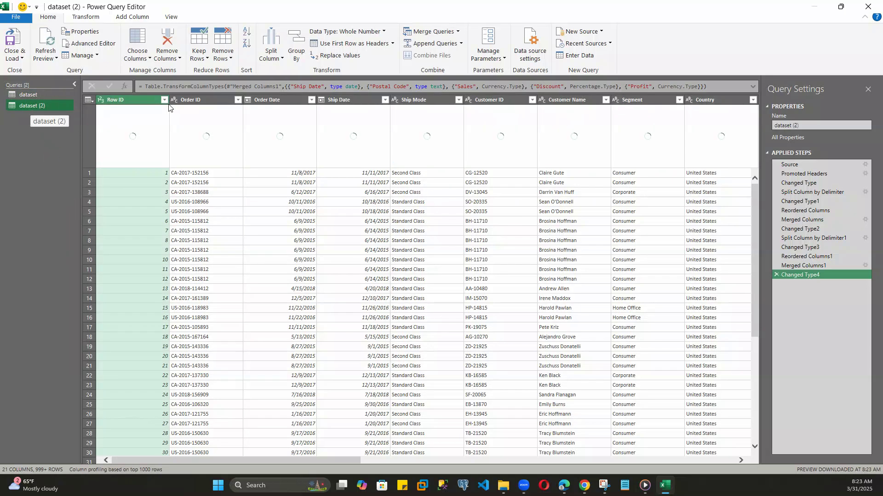
Keep only the Customer ID, Customer Name and Segment columns in the duplicated query and remove all others
{"action": "left_click_drag", "start_coordinate": [238, 462], "coordinate": [305, 464]}
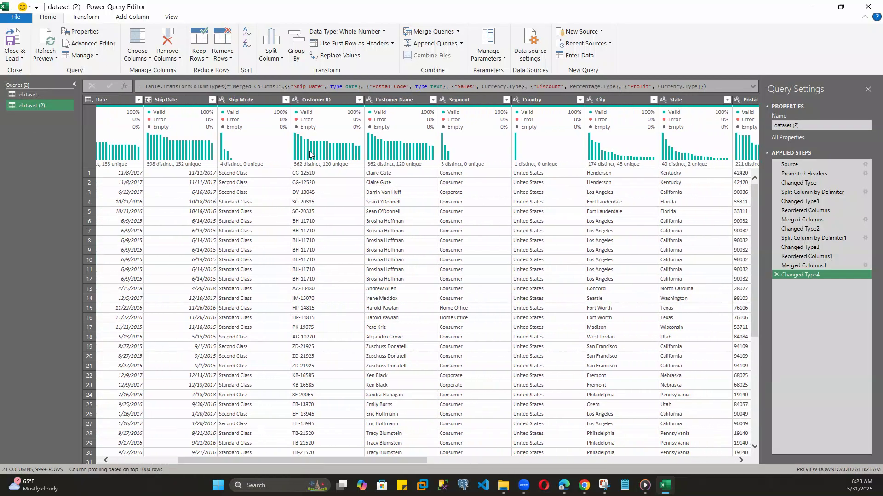
{"action": "left_click", "coordinate": [313, 99]}
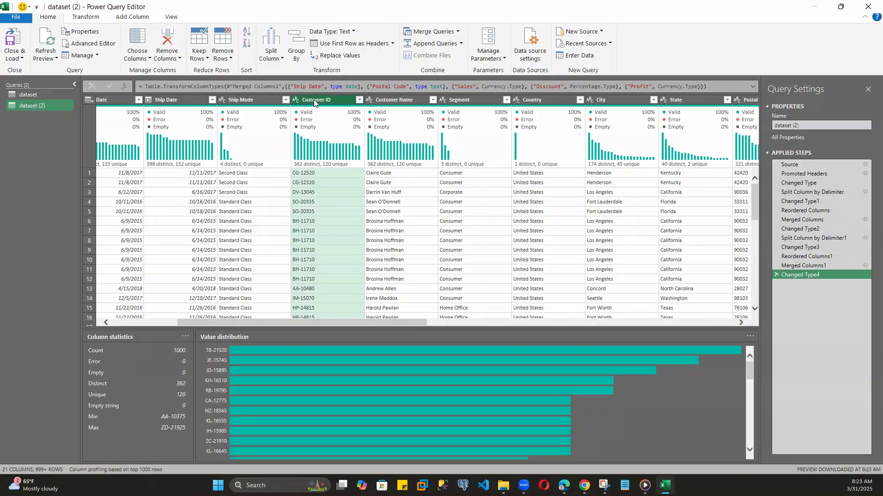
{"action": "left_click", "coordinate": [399, 100], "text": "ctrl"}
{"action": "left_click", "coordinate": [462, 99], "text": "ctrl"}
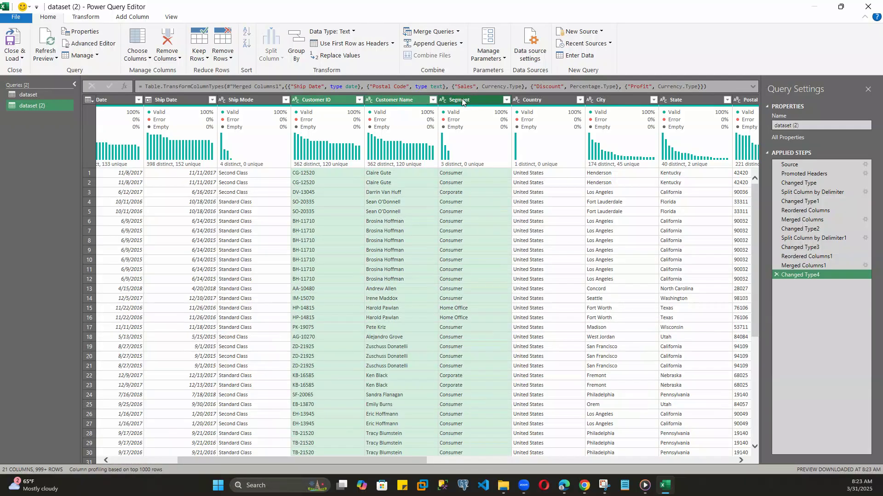
{"action": "right_click", "coordinate": [453, 103]}
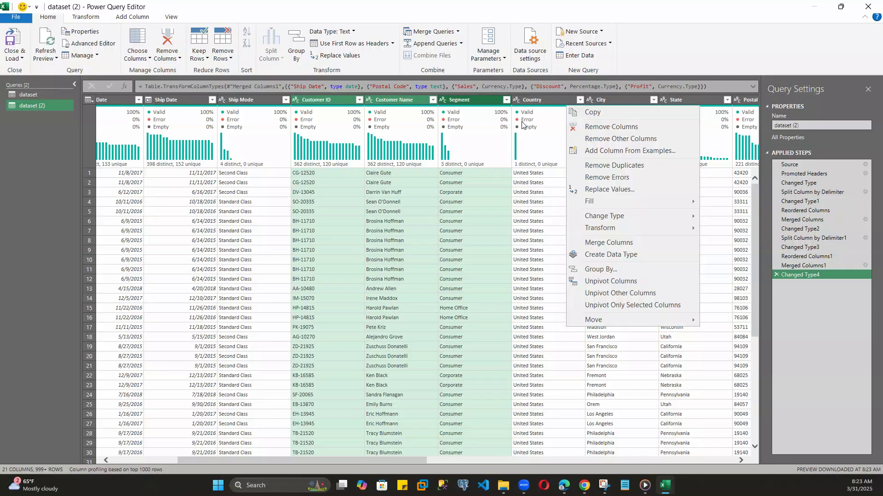
{"action": "left_click", "coordinate": [597, 139]}
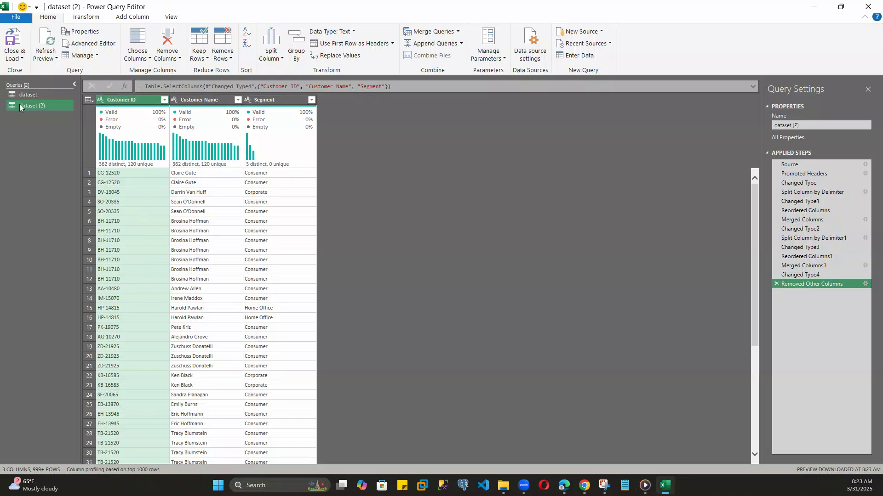
Remove duplicate rows based on Customer ID and rename the duplicated query as Customers
{"action": "right_click", "coordinate": [142, 101]}
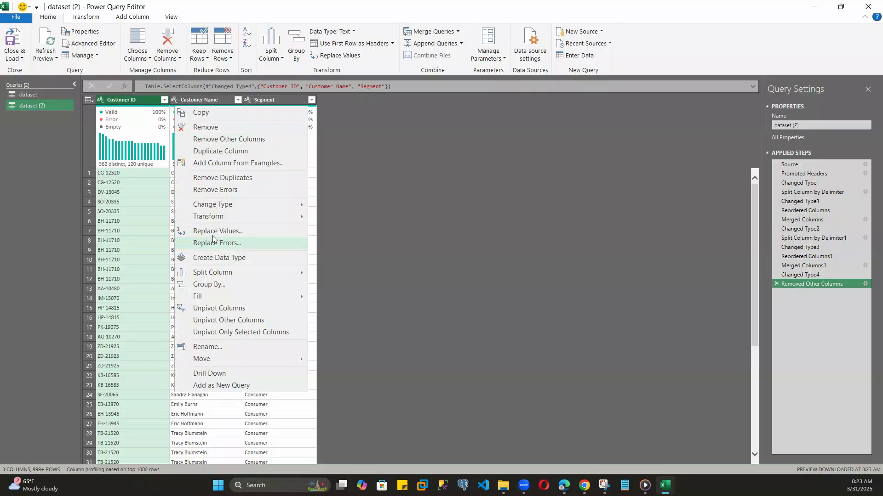
{"action": "left_click", "coordinate": [220, 179]}
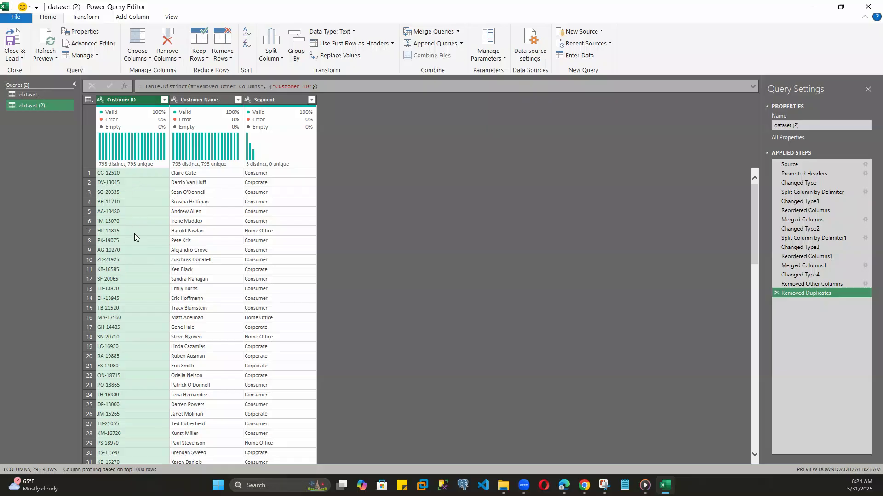
{"action": "double_click", "coordinate": [36, 106]}
{"action": "type", "text": "Customers"}
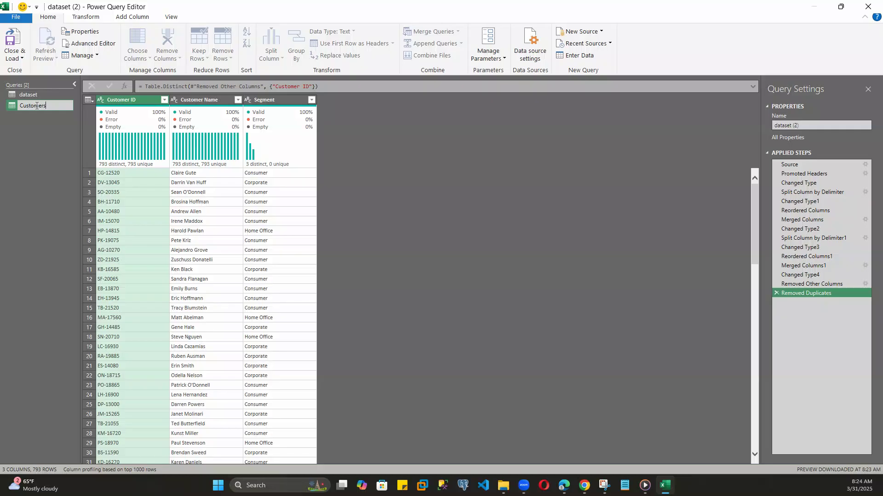
{"action": "key", "text": "Return"}
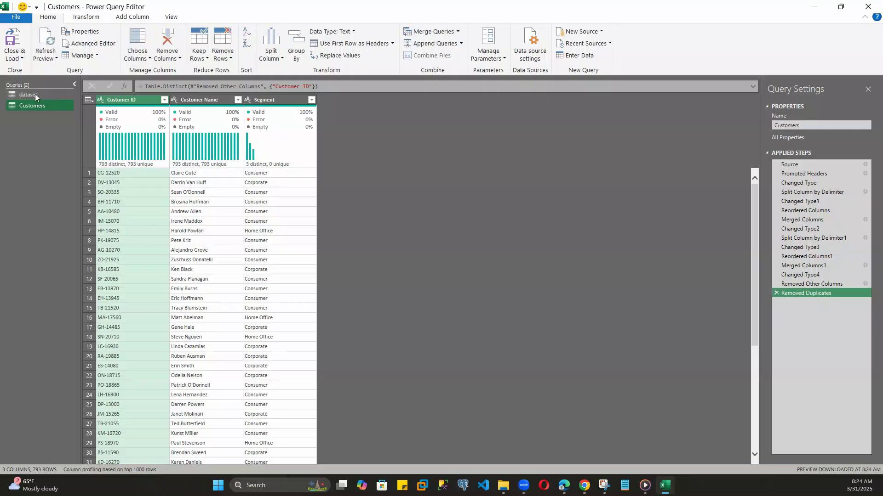
Duplicate the original dataset query again as the basis for a location table
{"action": "left_click", "coordinate": [32, 94]}
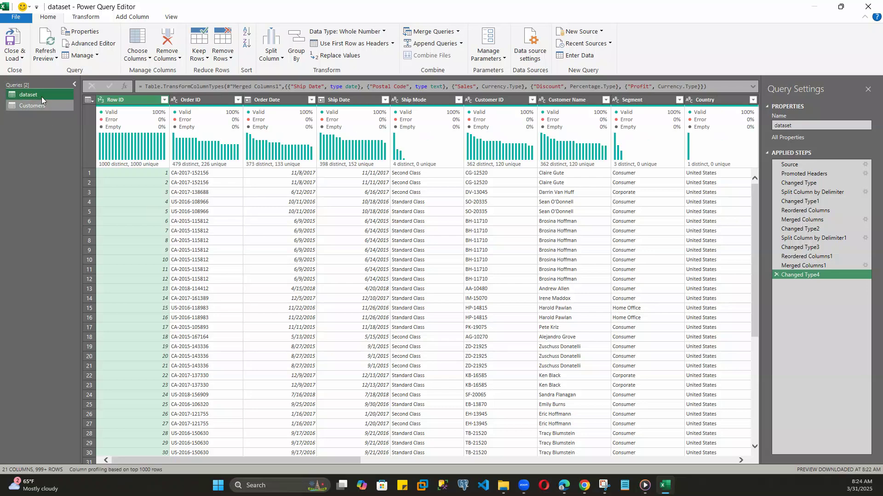
{"action": "right_click", "coordinate": [44, 95]}
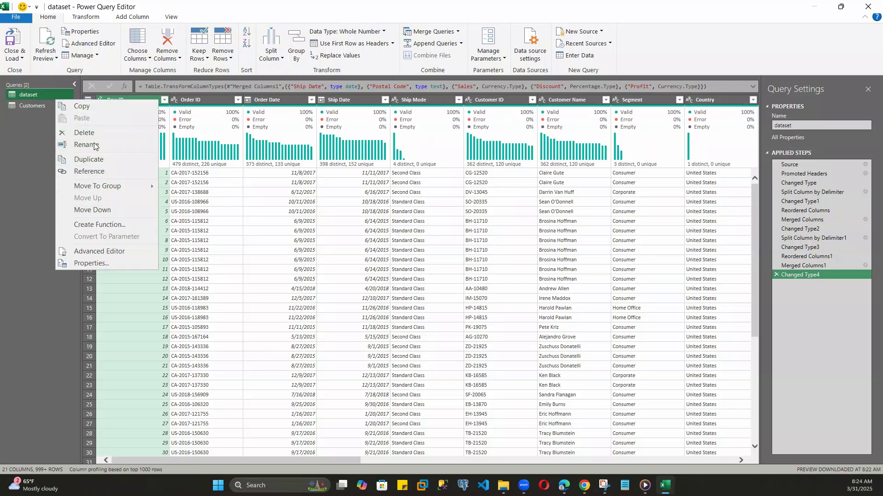
{"action": "left_click", "coordinate": [85, 160]}
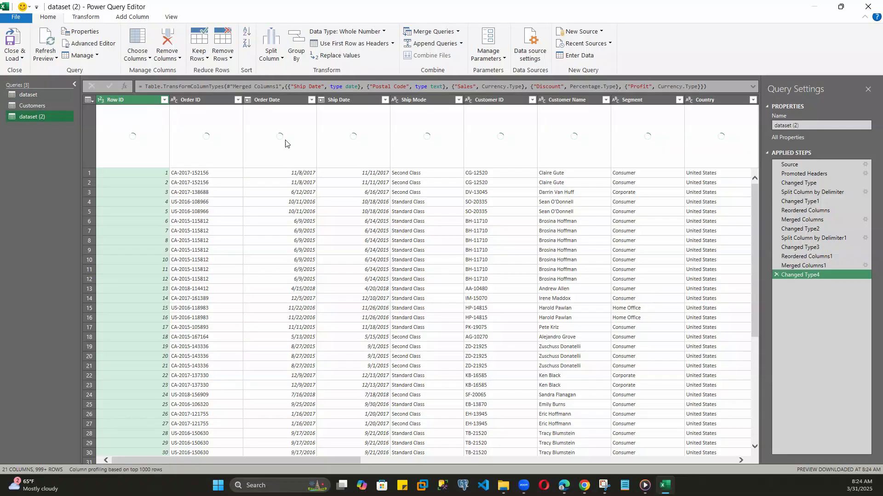
Keep only the Country, City, State, Postal Code and Region columns in the new duplicate and remove all others
{"action": "left_click_drag", "start_coordinate": [191, 461], "coordinate": [381, 470]}
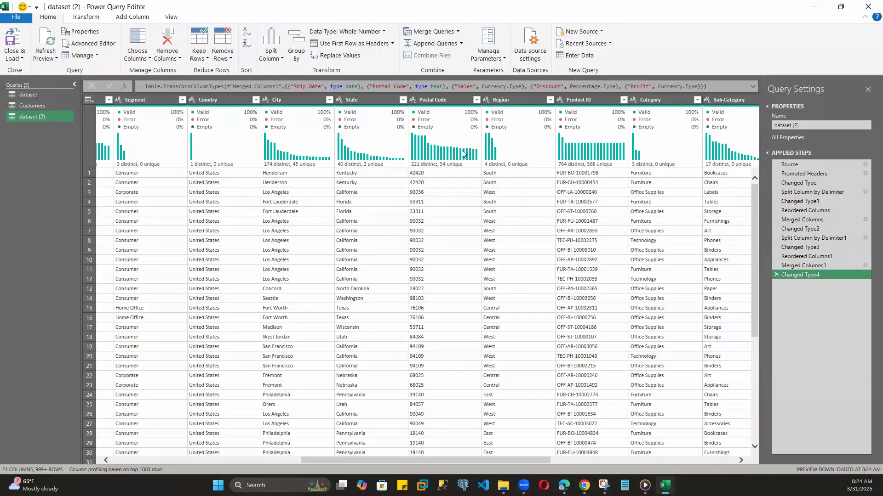
{"action": "left_click", "coordinate": [215, 101]}
{"action": "left_click", "coordinate": [508, 100], "text": "shift"}
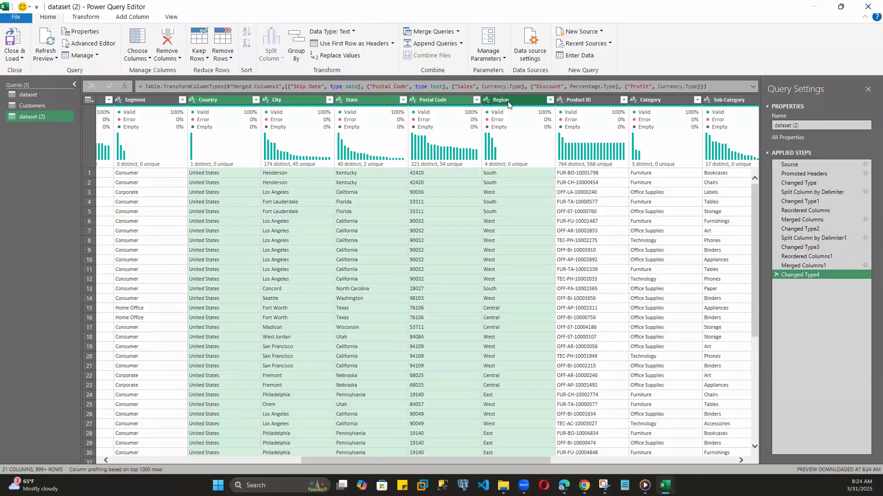
{"action": "right_click", "coordinate": [509, 102]}
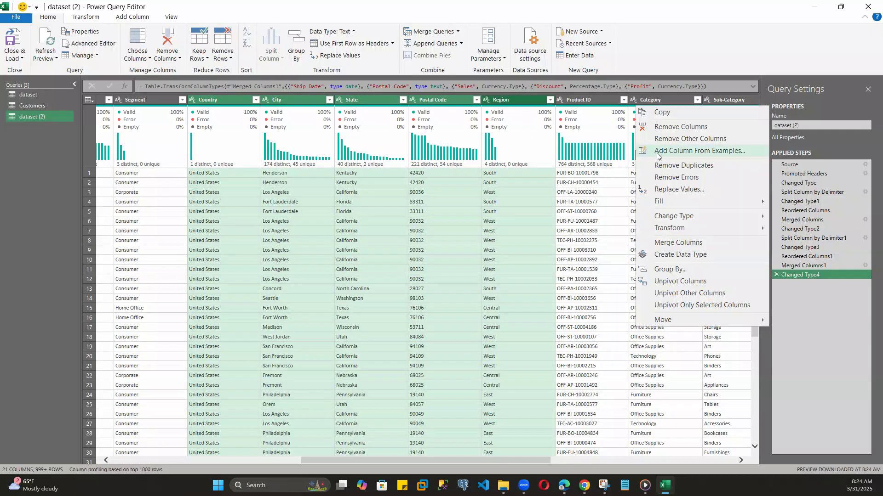
{"action": "left_click", "coordinate": [666, 139]}
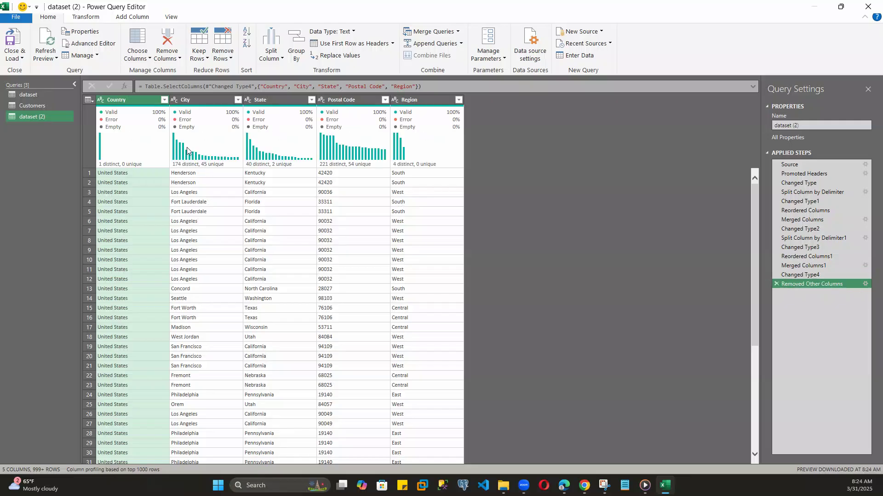
Make Postal Code the first column, before Country, and remove duplicate rows based on it
{"action": "left_click_drag", "start_coordinate": [352, 101], "coordinate": [140, 127]}
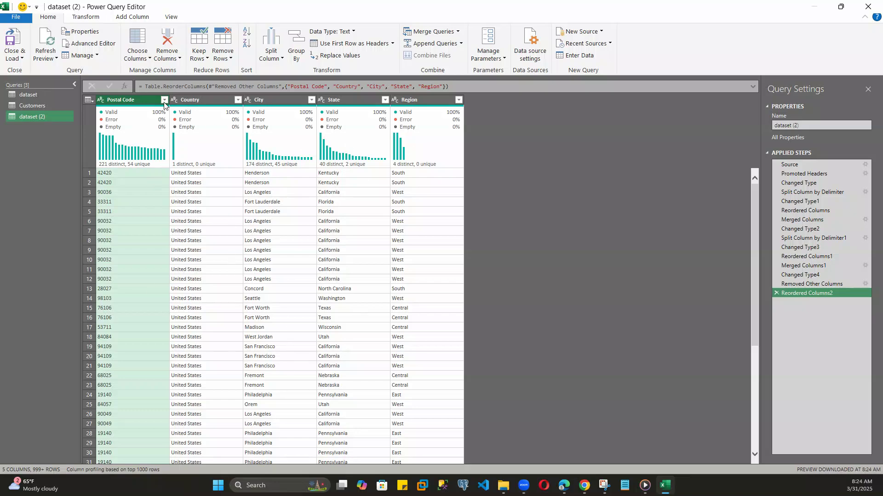
{"action": "right_click", "coordinate": [144, 103]}
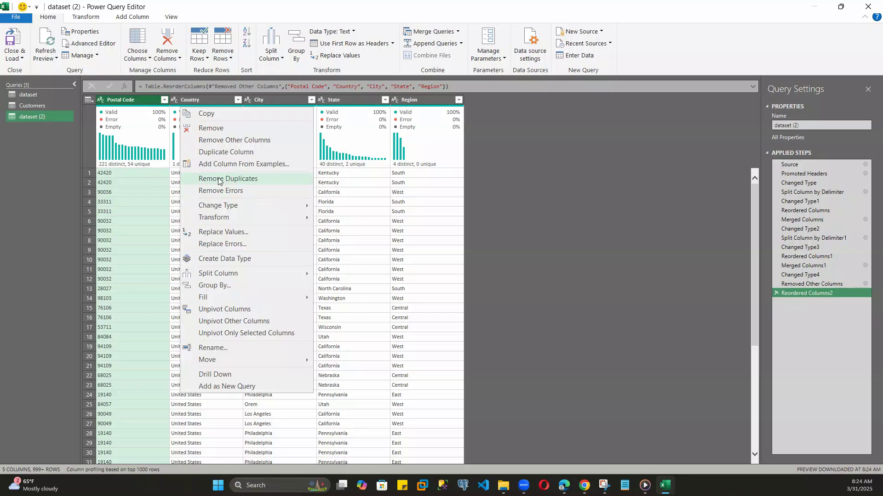
{"action": "left_click", "coordinate": [238, 180]}
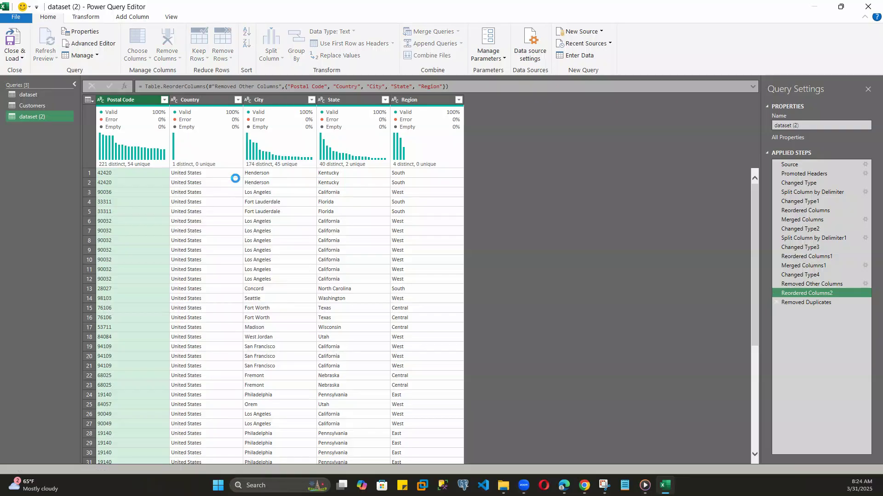
Rename the postal code query as Location
{"action": "double_click", "coordinate": [36, 117]}
{"action": "type", "text": "Location"}
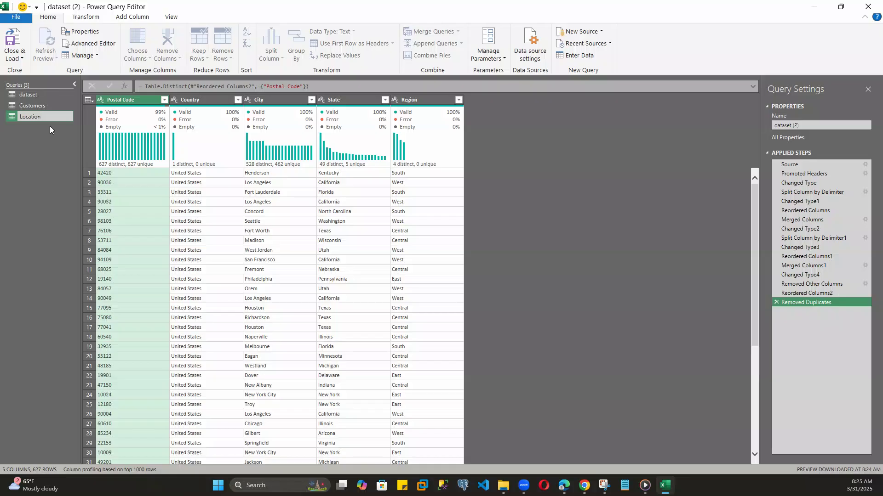
{"action": "left_click", "coordinate": [50, 125]}
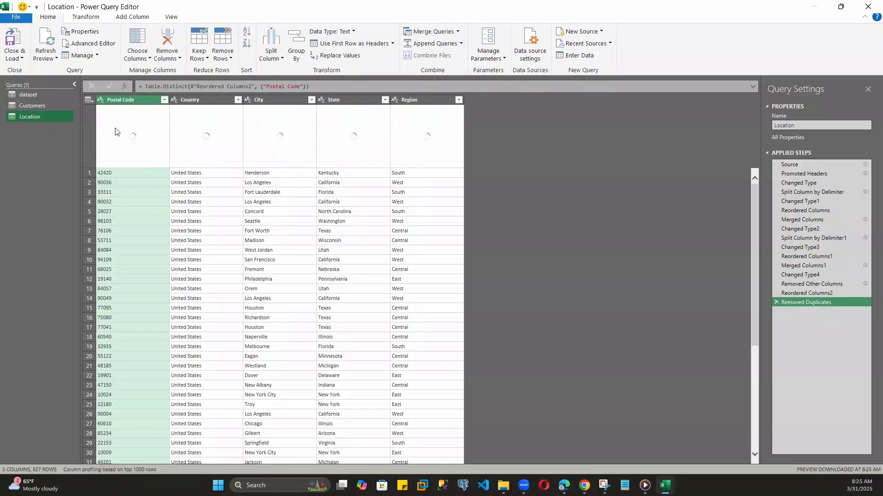
Return to the original dataset query and duplicate it once more for another table
{"action": "left_click", "coordinate": [31, 95]}
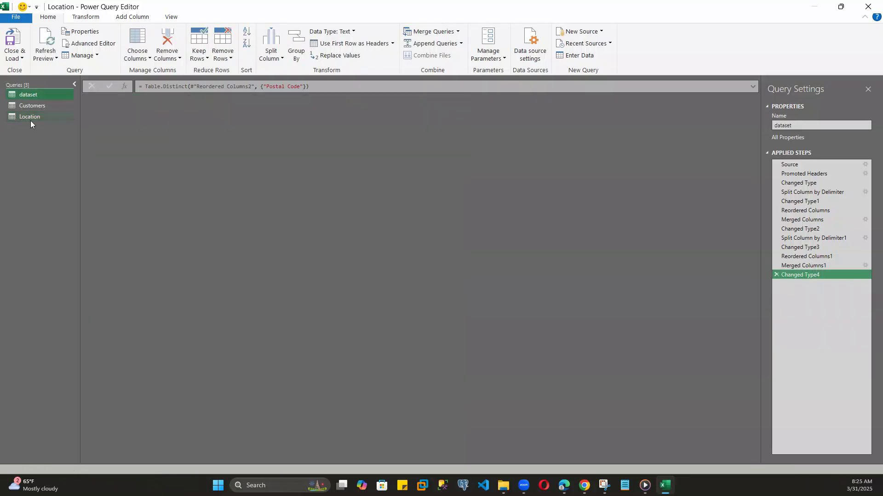
{"action": "left_click_drag", "start_coordinate": [215, 460], "coordinate": [509, 473]}
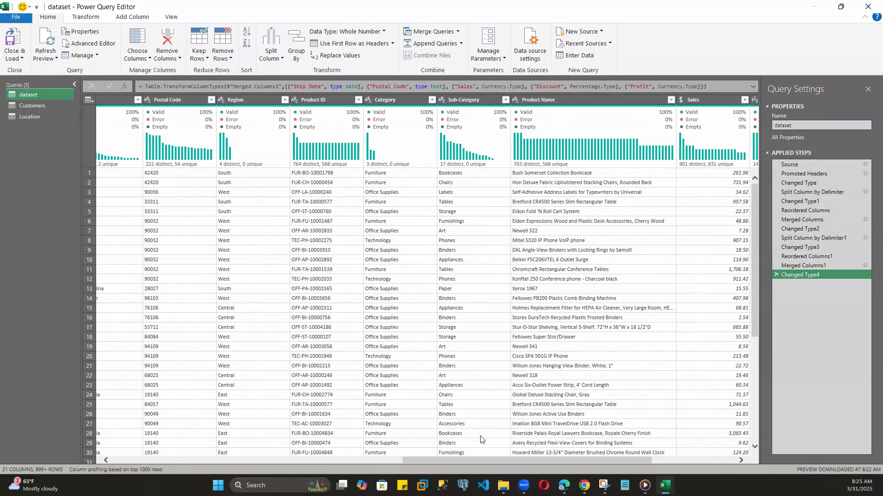
{"action": "right_click", "coordinate": [49, 96]}
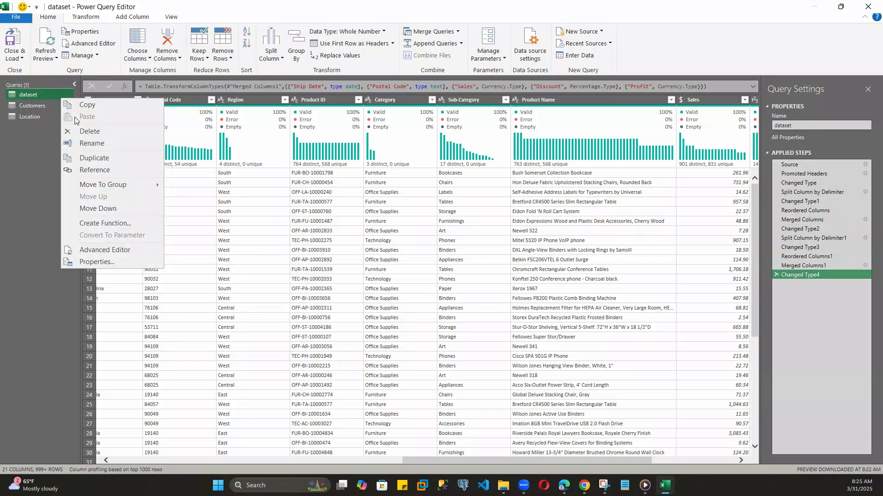
{"action": "left_click", "coordinate": [94, 158]}
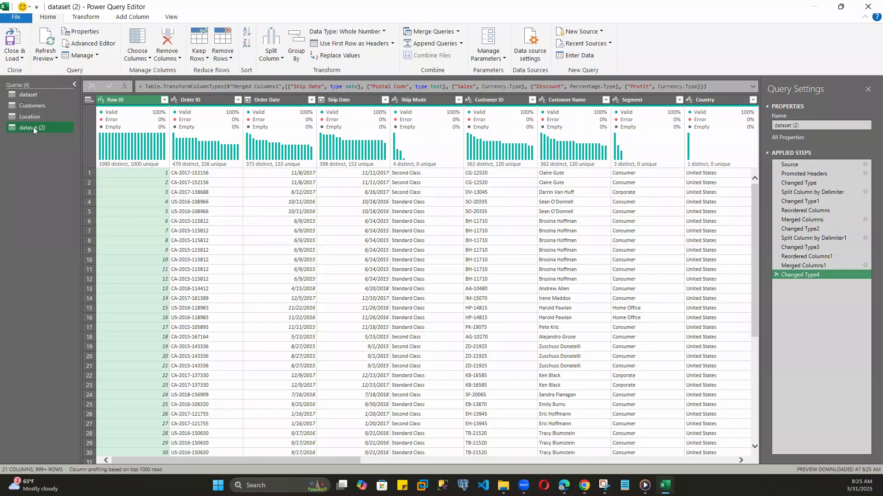
Rename the newly duplicated dataset query as Products
{"action": "double_click", "coordinate": [34, 127]}
{"action": "type", "text": "Products"}
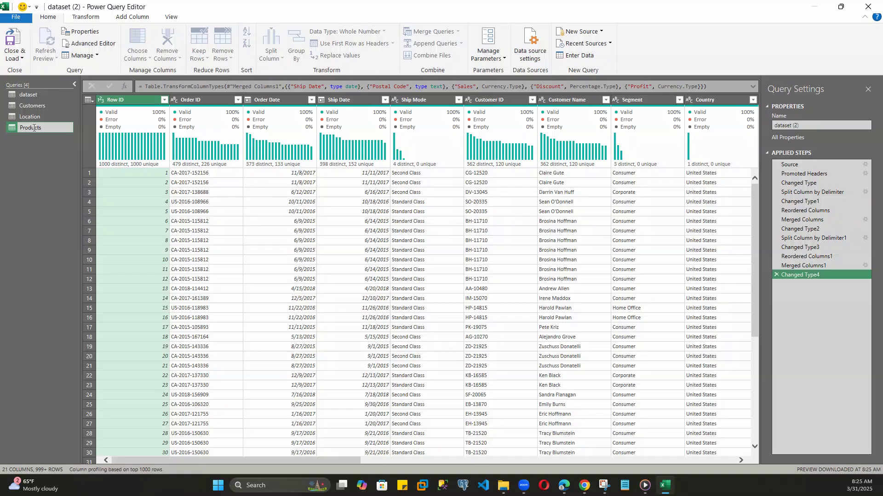
{"action": "key", "text": "Return"}
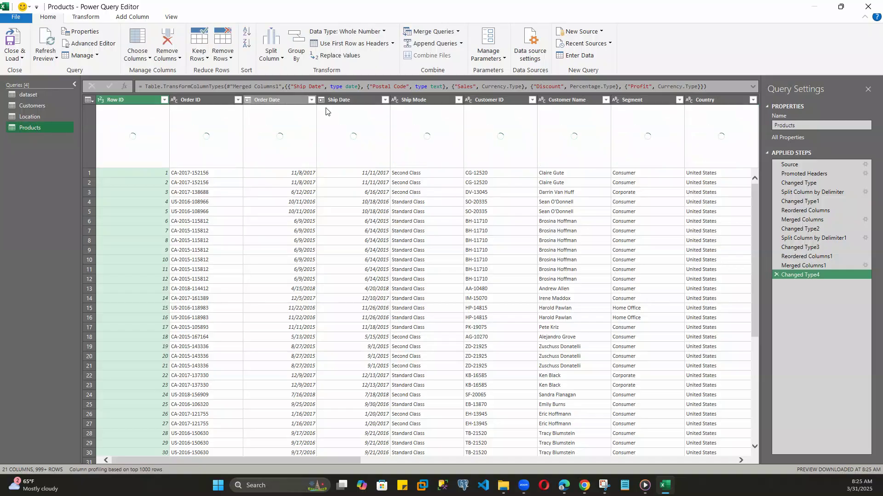
Keep only the Product ID, Category, Sub-Category and Product Name columns in Products and remove duplicate rows based on Product ID
{"action": "left_click_drag", "start_coordinate": [296, 460], "coordinate": [609, 448]}
{"action": "left_click", "coordinate": [280, 101]}
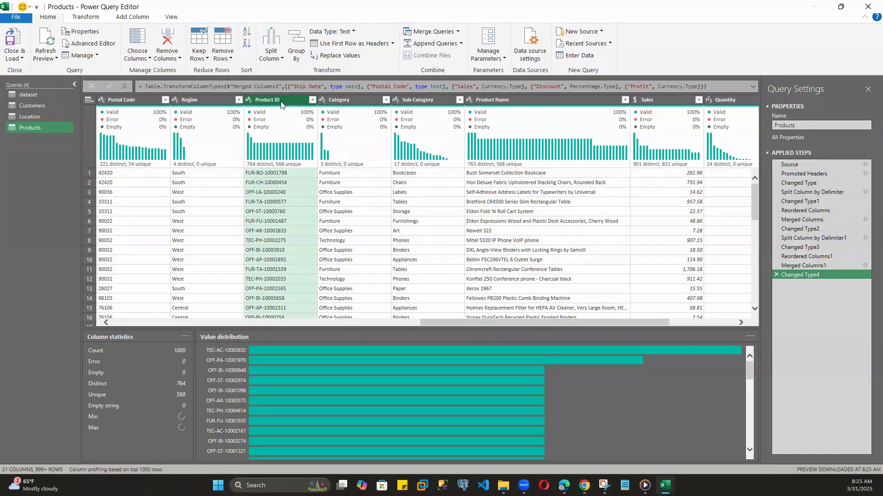
{"action": "left_click", "coordinate": [338, 99], "text": "ctrl"}
{"action": "left_click", "coordinate": [432, 99], "text": "ctrl"}
{"action": "left_click", "coordinate": [501, 100], "text": "ctrl"}
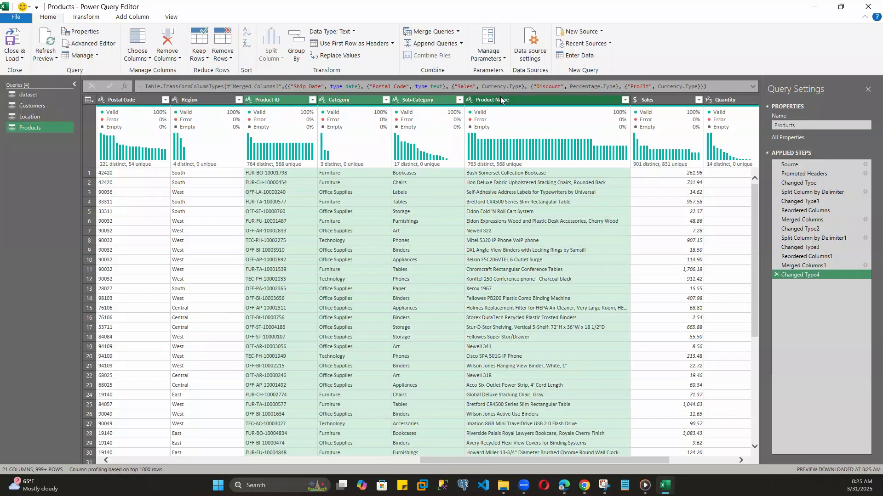
{"action": "right_click", "coordinate": [507, 104]}
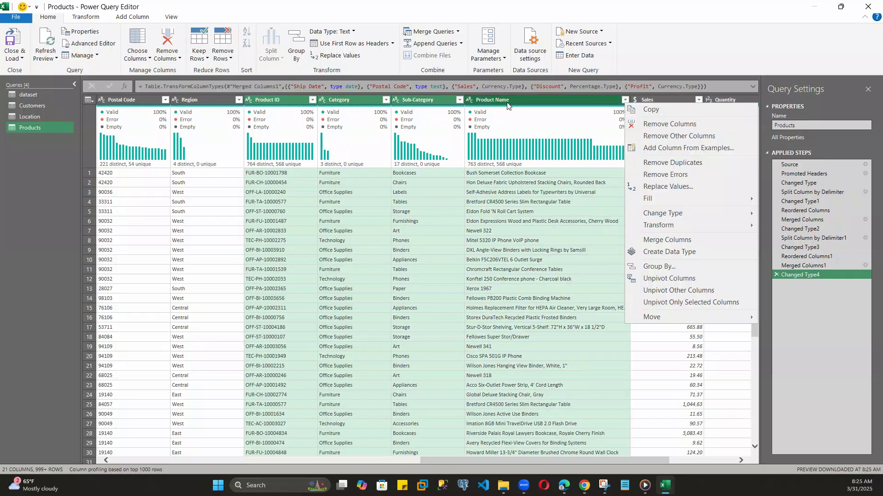
{"action": "left_click", "coordinate": [648, 135]}
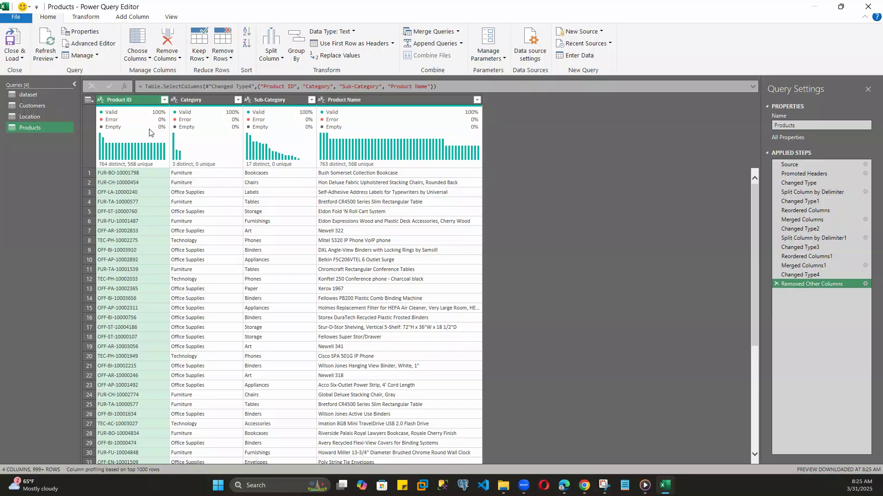
{"action": "right_click", "coordinate": [140, 103]}
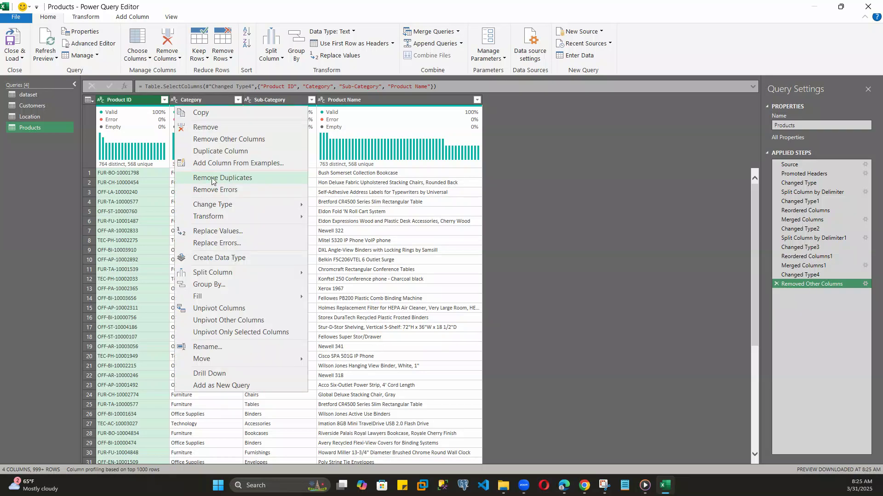
{"action": "left_click", "coordinate": [212, 181]}
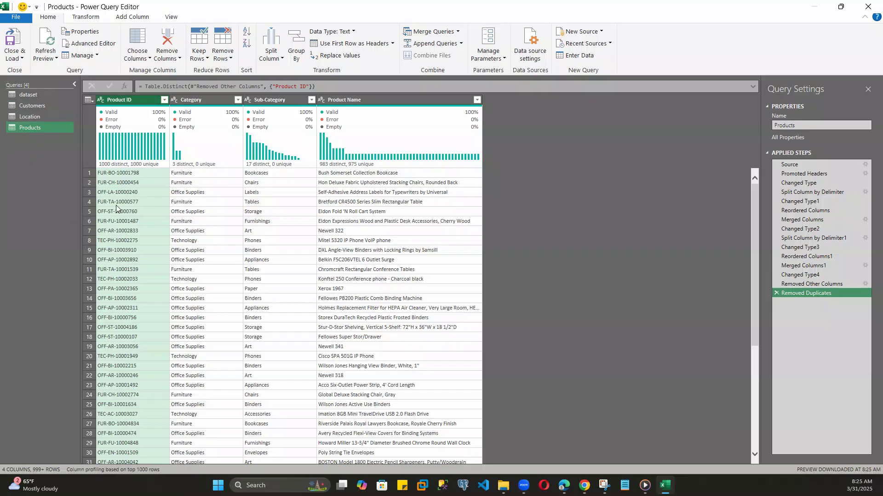
In the original dataset query, remove the Customer Name, Segment, Country, City and State columns
{"action": "left_click", "coordinate": [29, 95]}
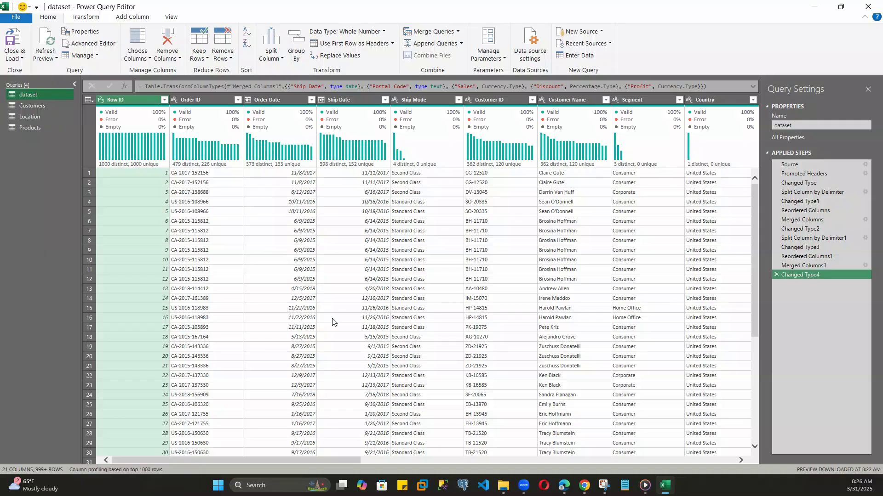
{"action": "left_click_drag", "start_coordinate": [285, 459], "coordinate": [304, 461]}
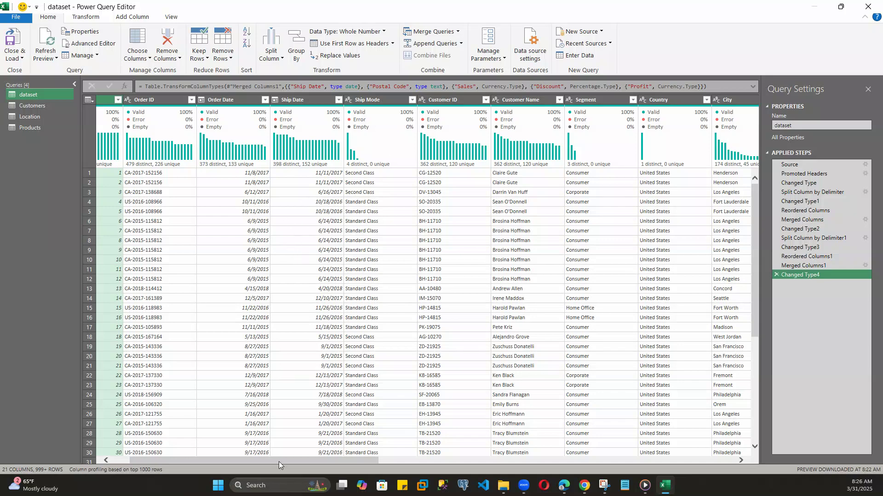
{"action": "left_click_drag", "start_coordinate": [289, 458], "coordinate": [364, 466]}
{"action": "left_click", "coordinate": [324, 101]}
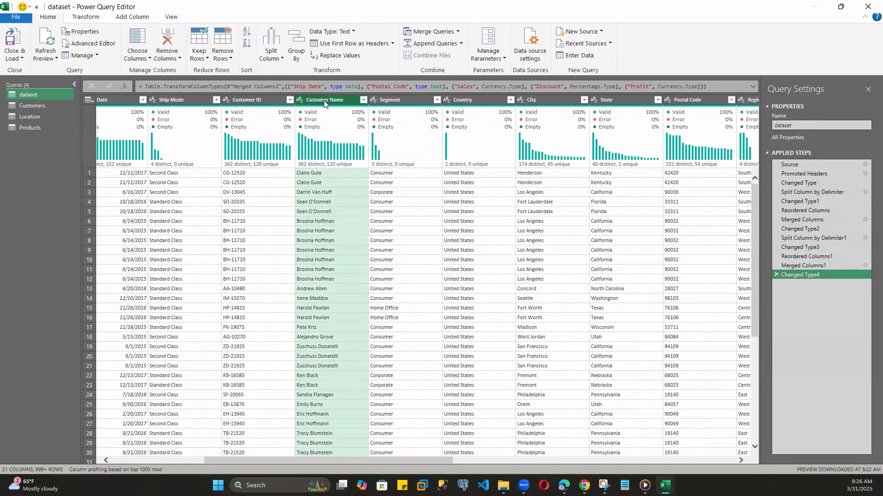
{"action": "left_click", "coordinate": [408, 100], "text": "ctrl"}
{"action": "left_click", "coordinate": [470, 99], "text": "ctrl"}
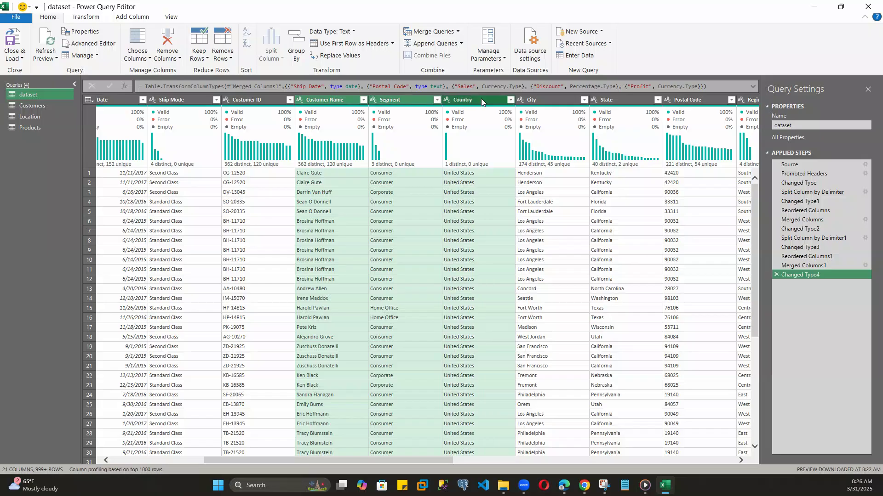
{"action": "left_click", "coordinate": [543, 99], "text": "ctrl"}
{"action": "left_click", "coordinate": [613, 100], "text": "ctrl"}
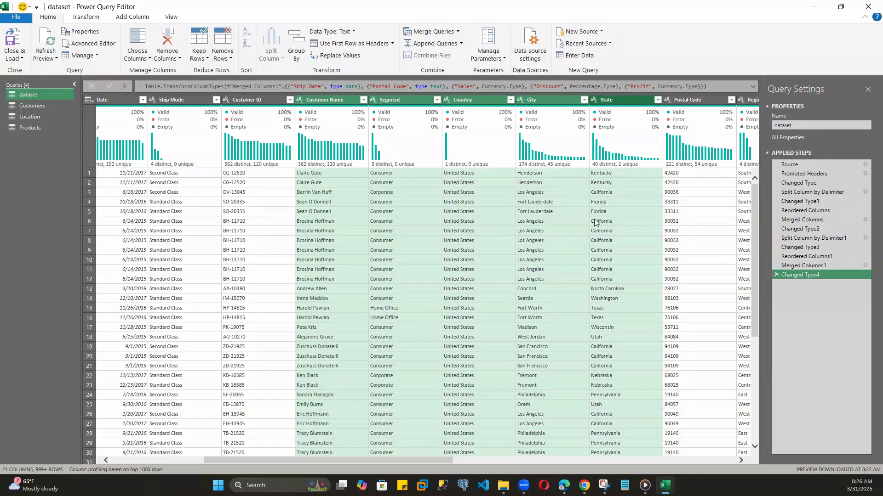
{"action": "right_click", "coordinate": [420, 101]}
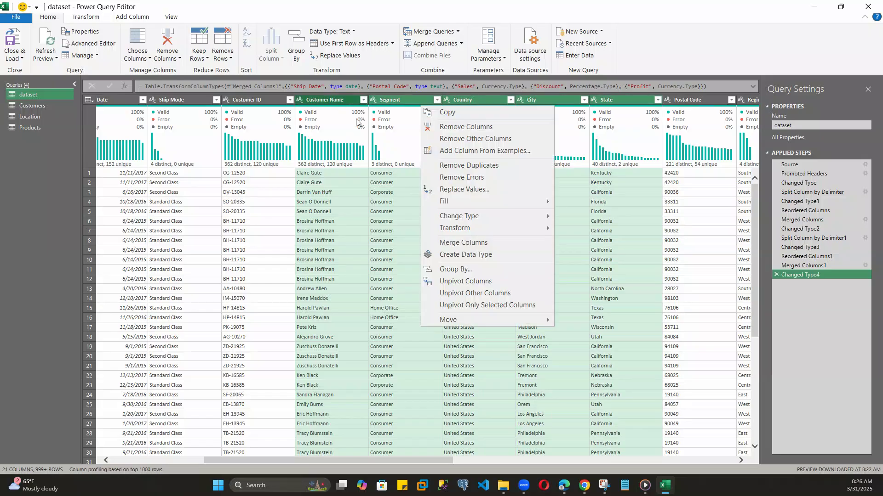
{"action": "left_click", "coordinate": [466, 127]}
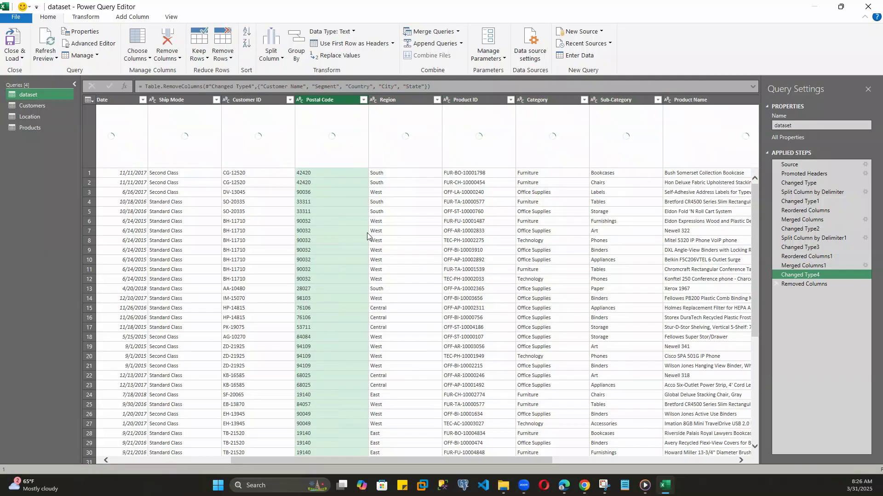
Remove the Region, Category, Sub-Category and Product Name columns from the dataset query, keeping Postal Code and Product ID
{"action": "left_click_drag", "start_coordinate": [313, 460], "coordinate": [329, 461]}
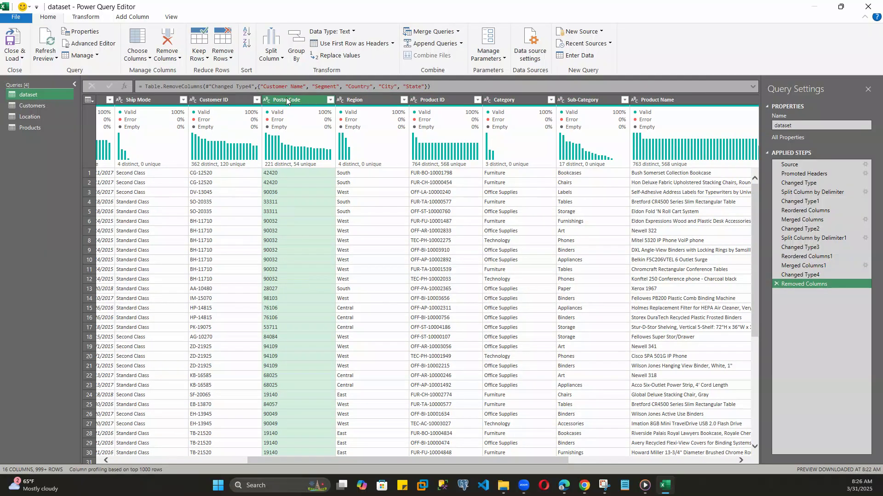
{"action": "left_click_drag", "start_coordinate": [352, 462], "coordinate": [419, 460]}
{"action": "left_click", "coordinate": [253, 101]}
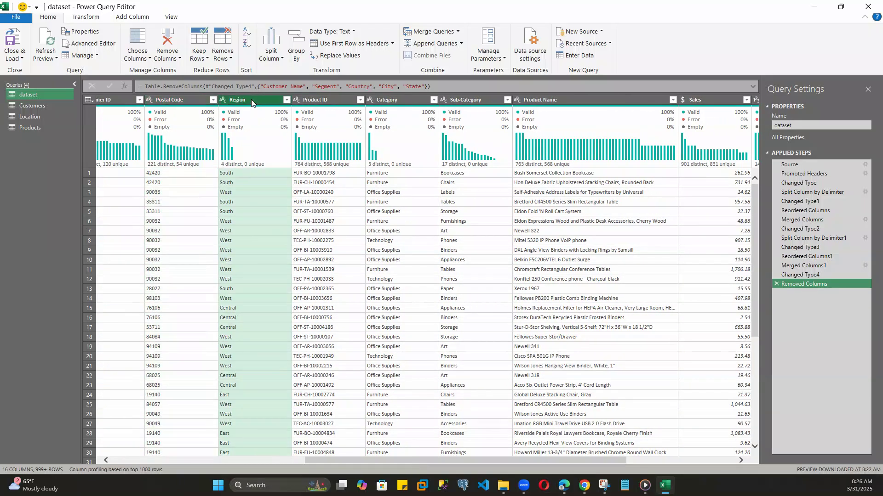
{"action": "left_click", "coordinate": [404, 101], "text": "ctrl"}
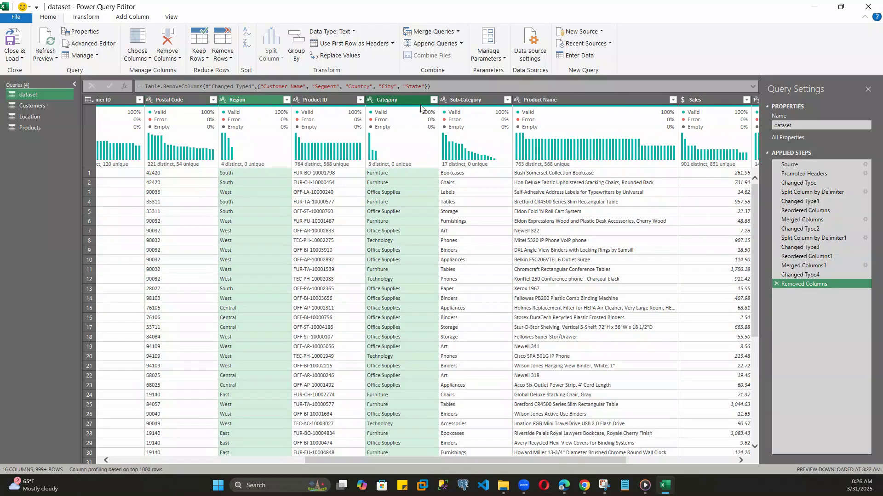
{"action": "left_click", "coordinate": [466, 99], "text": "ctrl"}
{"action": "left_click", "coordinate": [547, 100], "text": "ctrl"}
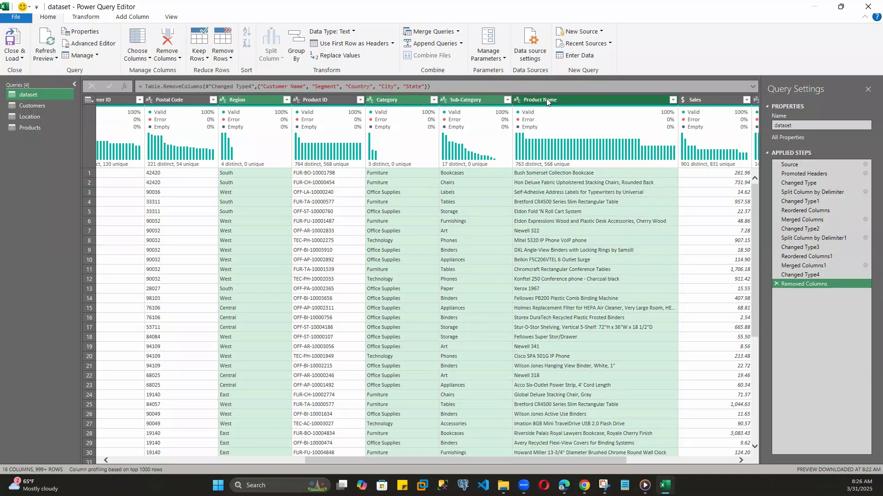
{"action": "right_click", "coordinate": [546, 99]}
{"action": "left_click", "coordinate": [724, 130]}
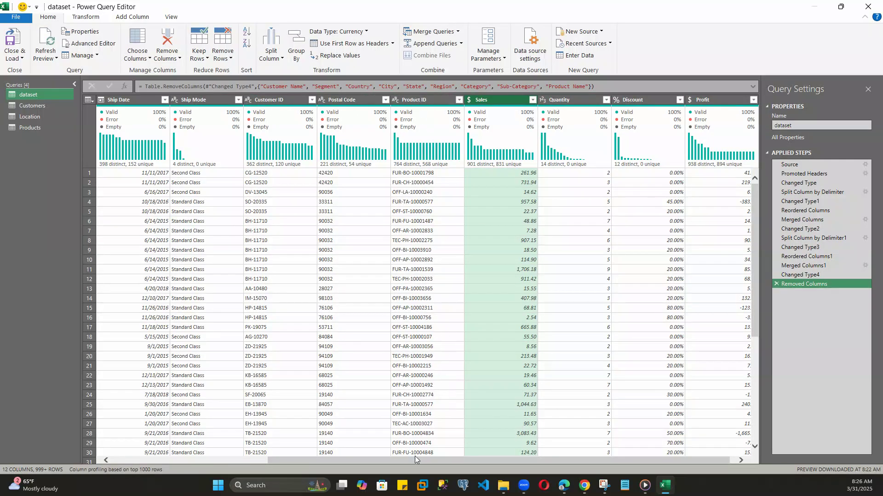
Rename the trimmed dataset query as factOrders and load all the queries into the workbook
{"action": "left_click_drag", "start_coordinate": [410, 459], "coordinate": [193, 465]}
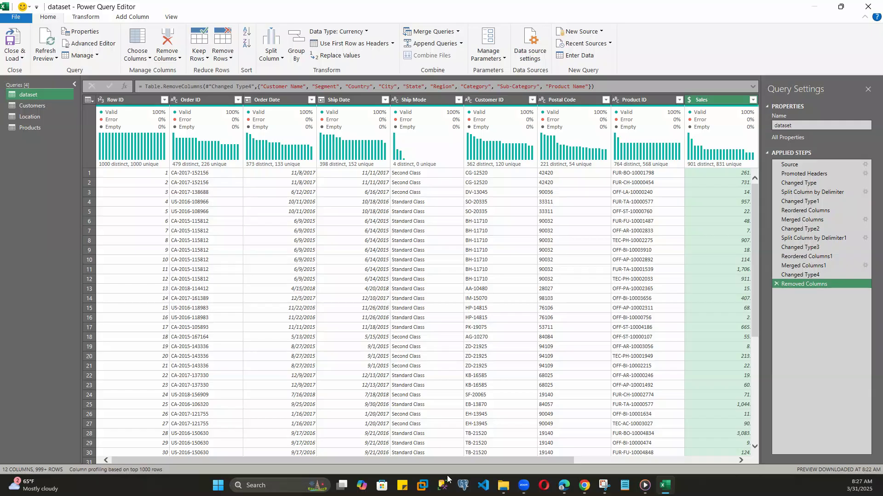
{"action": "left_click_drag", "start_coordinate": [458, 459], "coordinate": [688, 446]}
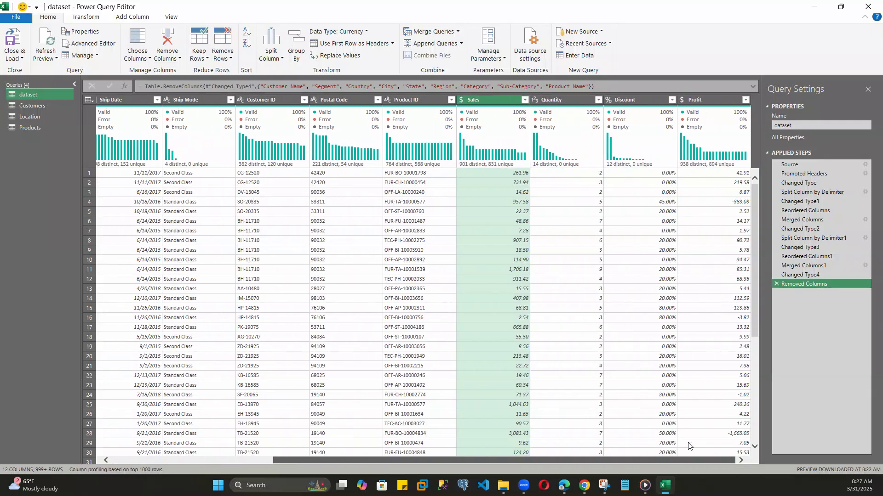
{"action": "left_click_drag", "start_coordinate": [626, 460], "coordinate": [350, 455]}
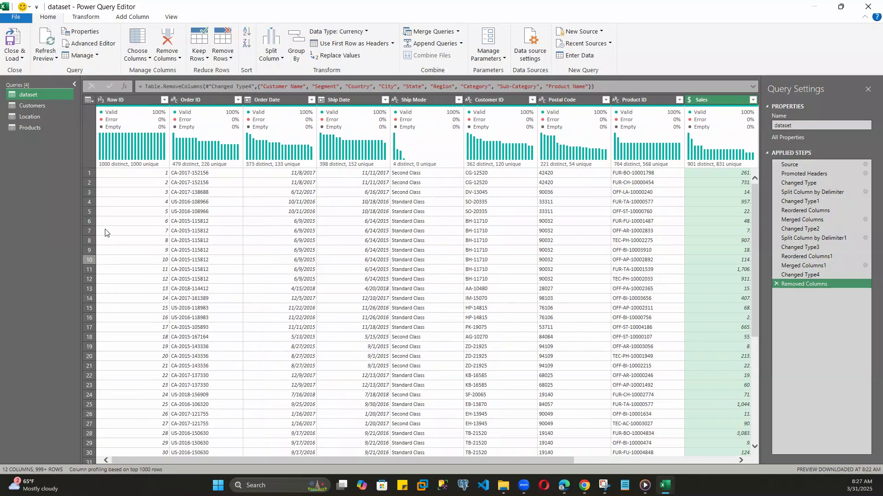
{"action": "double_click", "coordinate": [32, 94]}
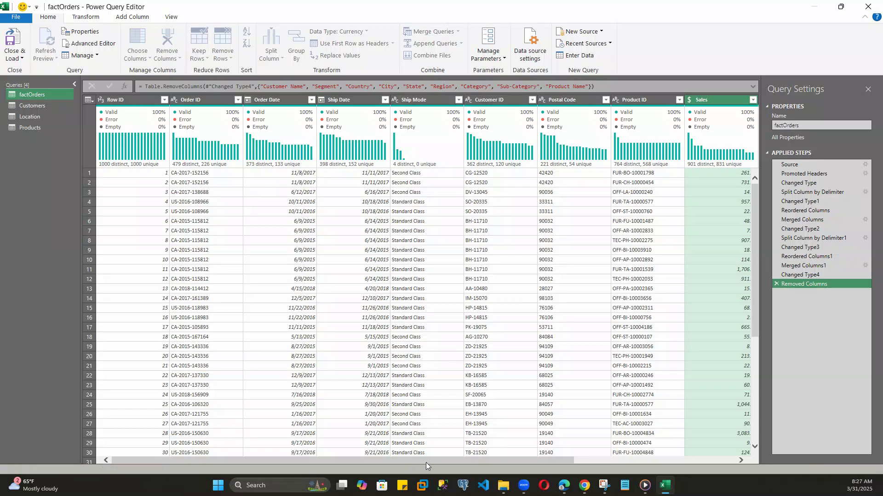
{"action": "left_click_drag", "start_coordinate": [426, 459], "coordinate": [268, 450]}
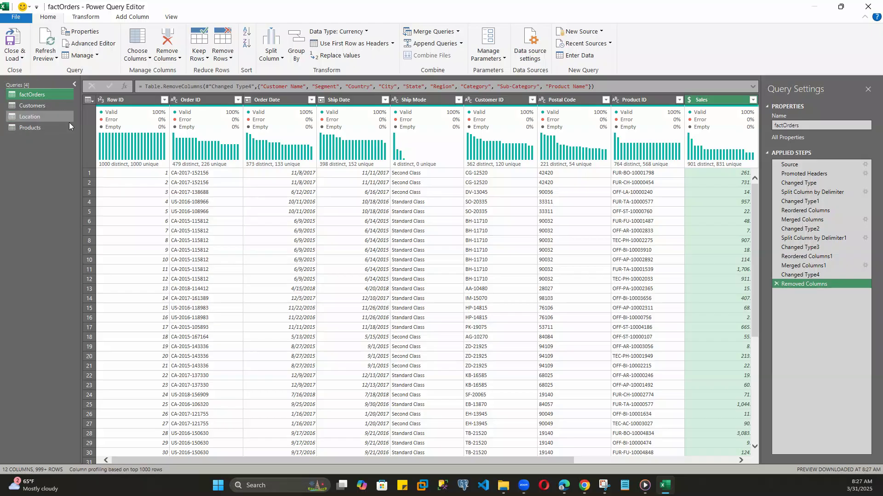
{"action": "left_click", "coordinate": [14, 39]}
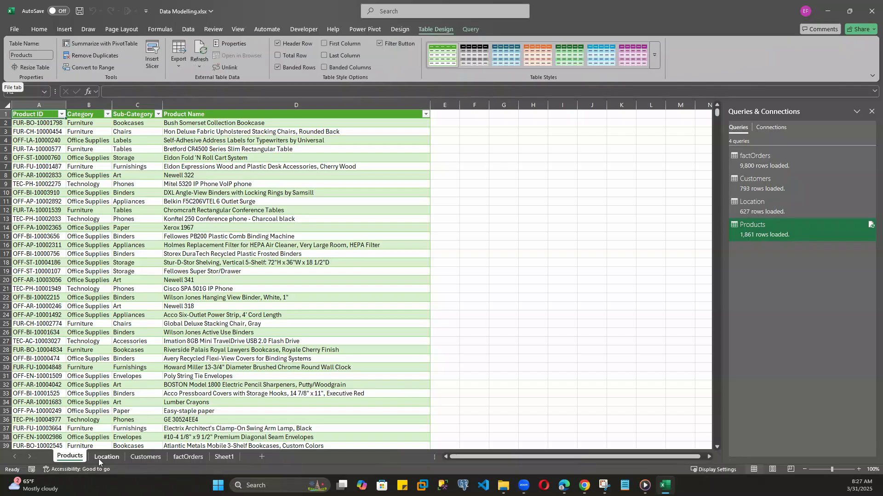
Look at the Product ID filter list on the Products sheet without applying a filter, and delete the empty Sheet1
{"action": "left_click", "coordinate": [62, 114]}
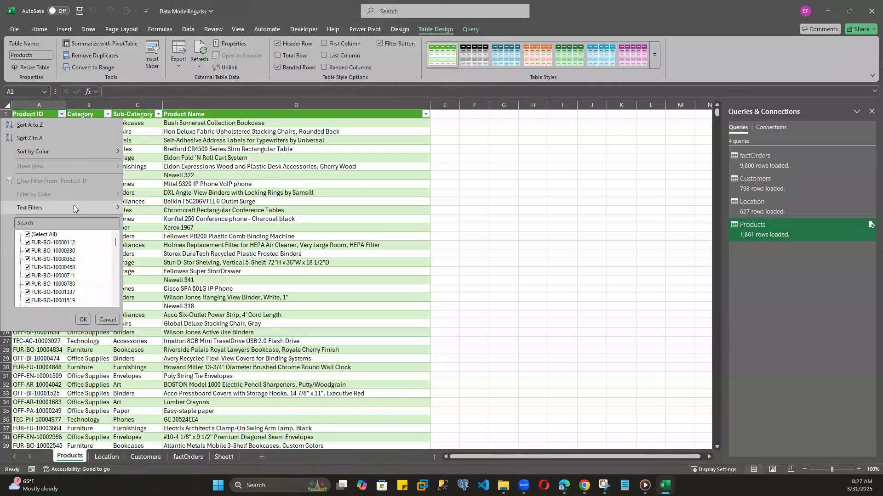
{"action": "left_click", "coordinate": [106, 318]}
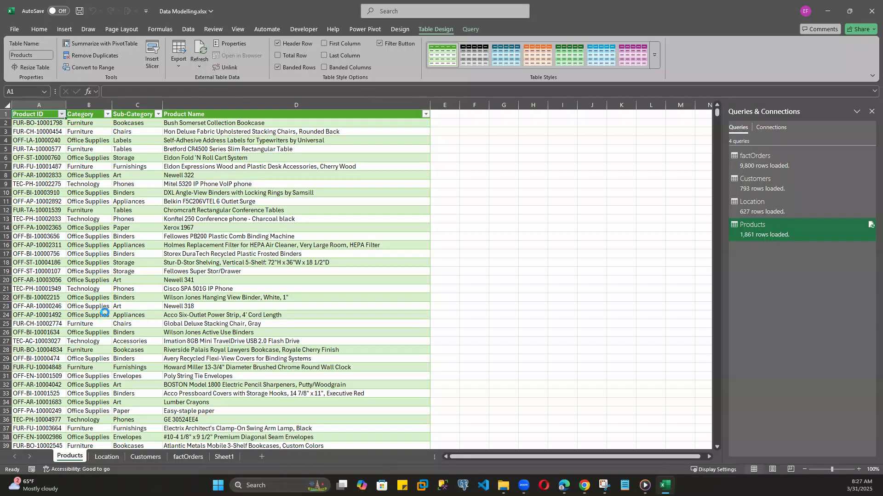
{"action": "right_click", "coordinate": [224, 457]}
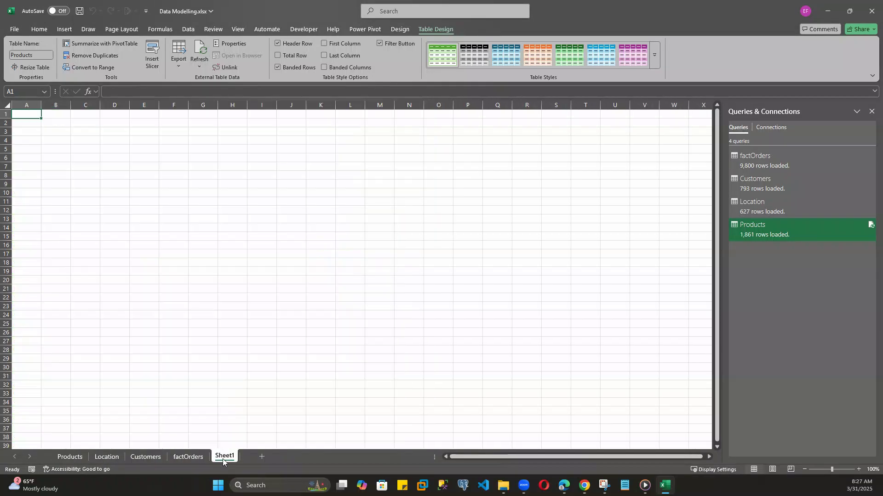
{"action": "left_click", "coordinate": [247, 330]}
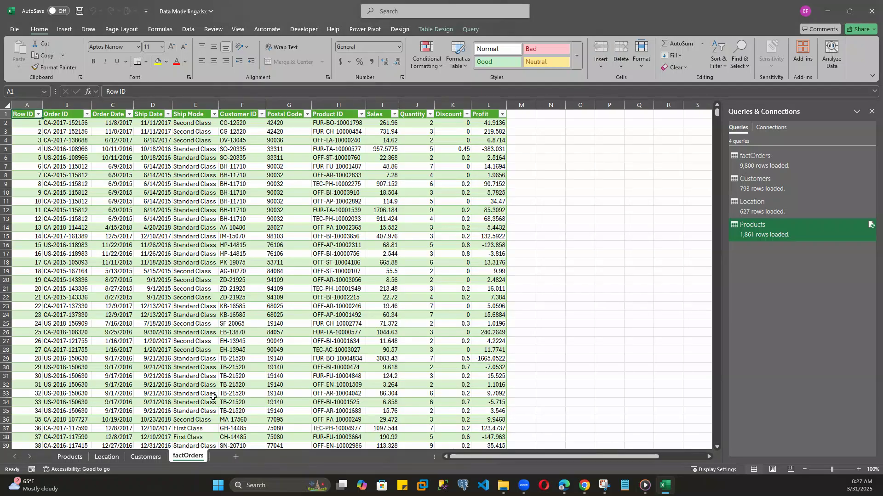
Filter the Location table's Postal Code column to show only blank values
{"action": "left_click", "coordinate": [106, 457]}
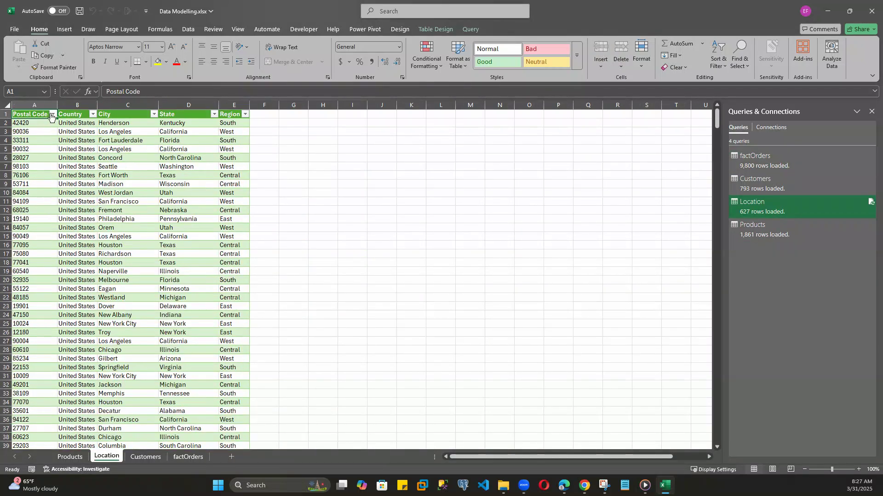
{"action": "left_click", "coordinate": [52, 115]}
{"action": "left_click", "coordinate": [28, 235]}
{"action": "scroll", "coordinate": [104, 248], "scroll_direction": "down", "scroll_amount": 10}
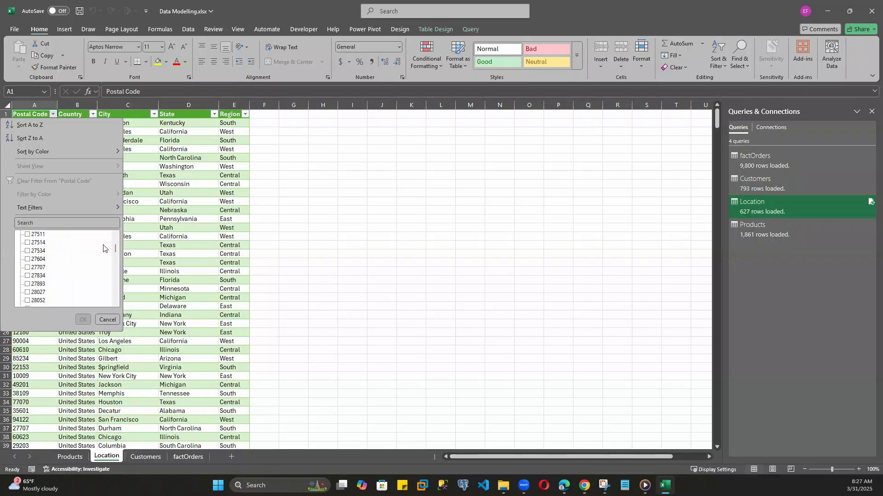
{"action": "left_click_drag", "start_coordinate": [116, 250], "coordinate": [115, 308]}
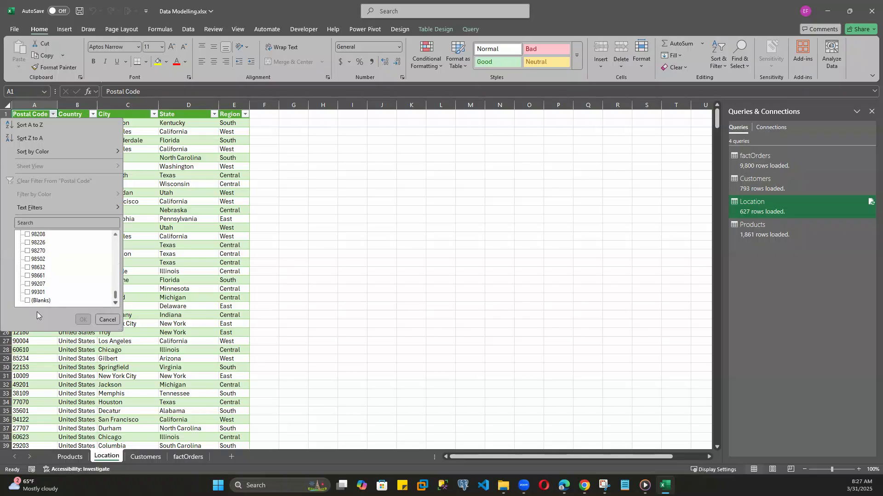
{"action": "left_click", "coordinate": [27, 301]}
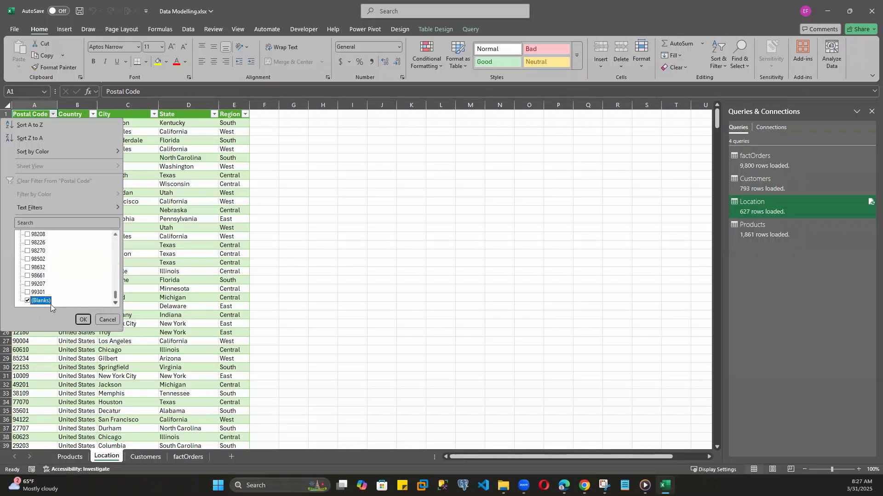
{"action": "left_click", "coordinate": [83, 320]}
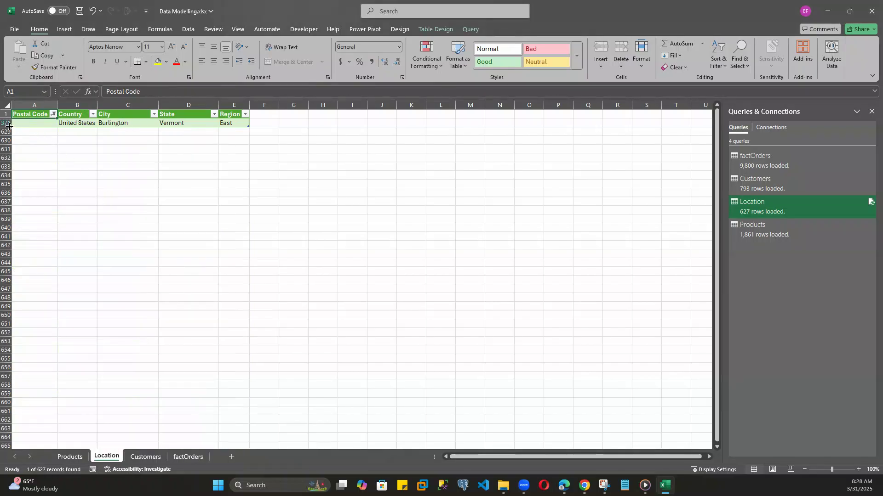
Delete the entire sheet row of the Burlington, Vermont record with the blank postal code from the Location table
{"action": "left_click", "coordinate": [7, 124]}
{"action": "right_click", "coordinate": [23, 122]}
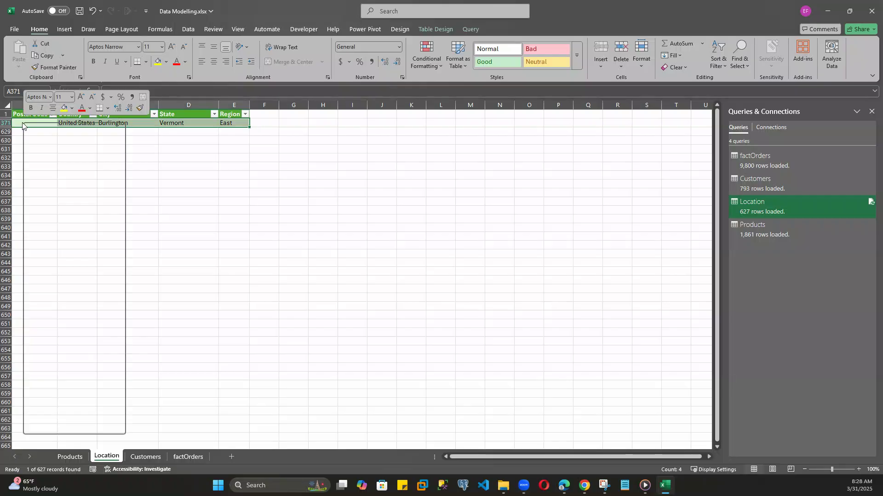
{"action": "mouse_move", "coordinate": [58, 240]}
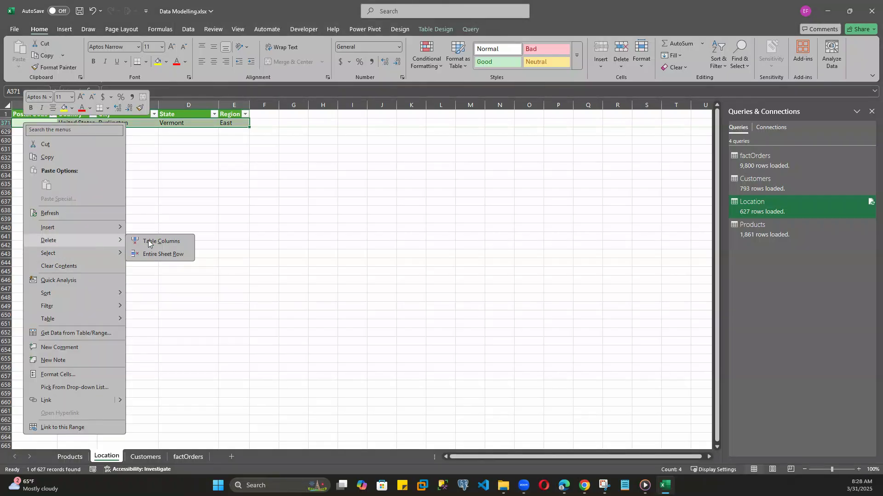
{"action": "left_click", "coordinate": [152, 254]}
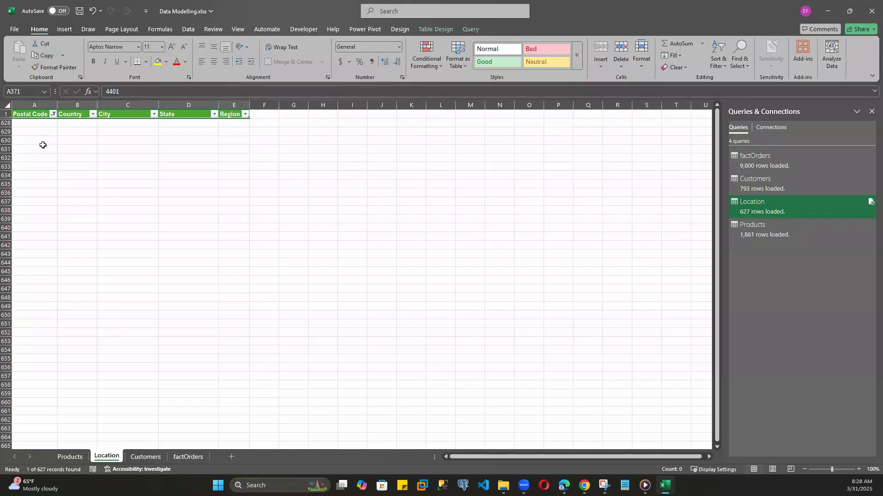
Clear the Postal Code filter on the Location table and look through the unfiltered rows
{"action": "left_click", "coordinate": [53, 114]}
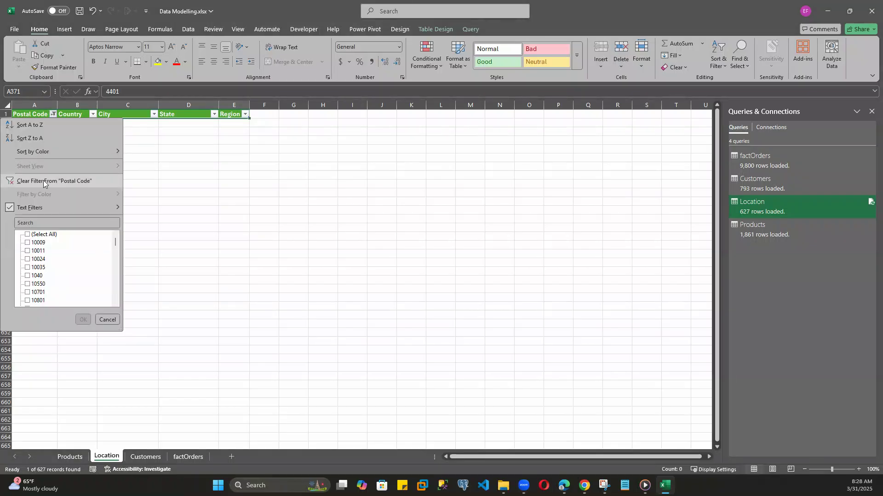
{"action": "left_click", "coordinate": [69, 179]}
{"action": "scroll", "coordinate": [128, 338], "scroll_direction": "down", "scroll_amount": 1}
{"action": "scroll", "coordinate": [127, 339], "scroll_direction": "down", "scroll_amount": 20}
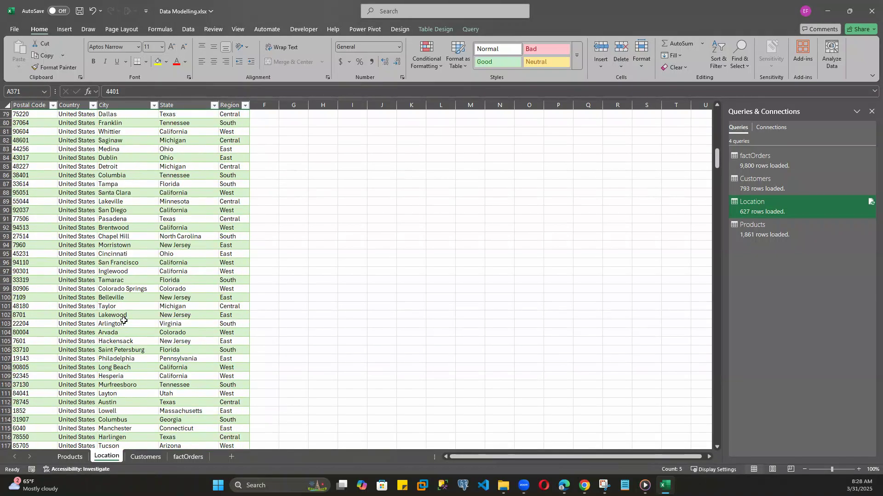
{"action": "scroll", "coordinate": [124, 293], "scroll_direction": "up", "scroll_amount": 20}
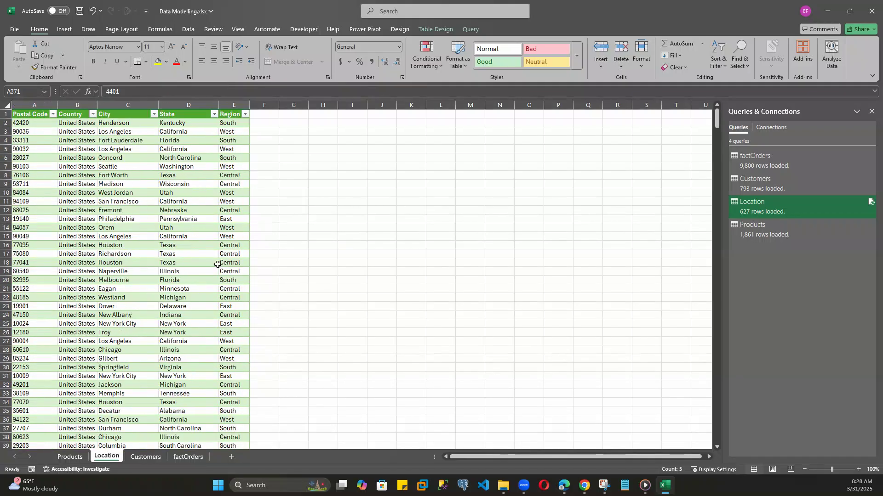
Move the factOrders sheet in front of the Products sheet as the first sheet of the workbook
{"action": "left_click", "coordinate": [74, 457]}
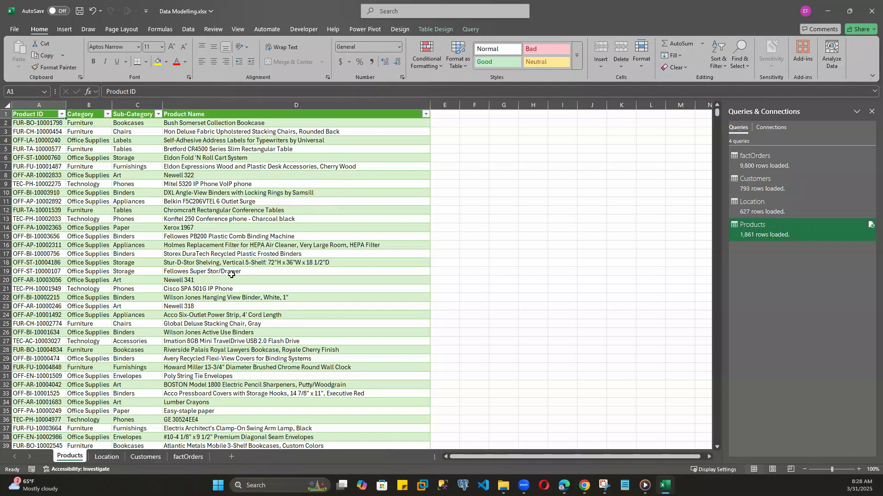
{"action": "left_click", "coordinate": [189, 457]}
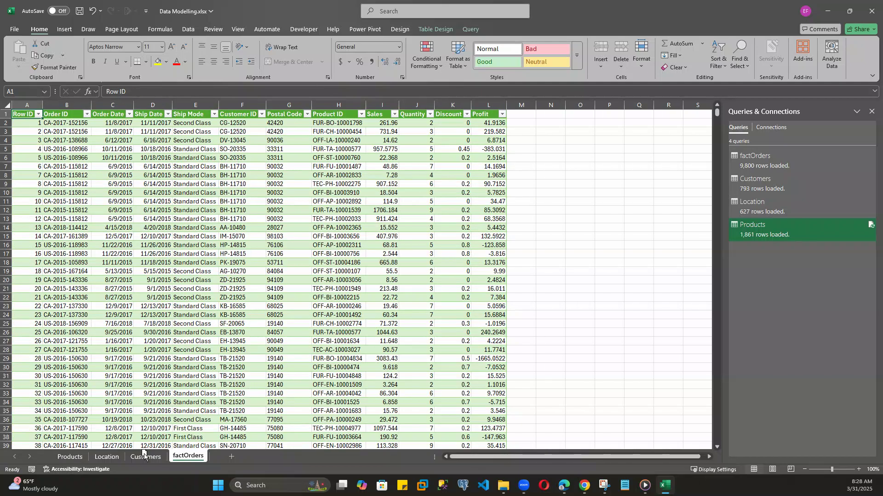
{"action": "left_click_drag", "start_coordinate": [77, 455], "coordinate": [69, 456]}
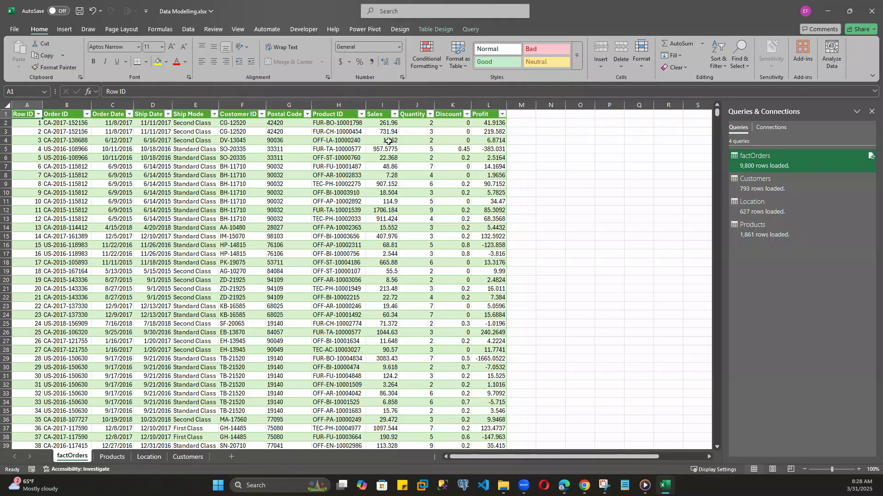
Add the factOrders and Products tables to the Power Pivot data model, returning to the workbook after each
{"action": "left_click", "coordinate": [361, 29]}
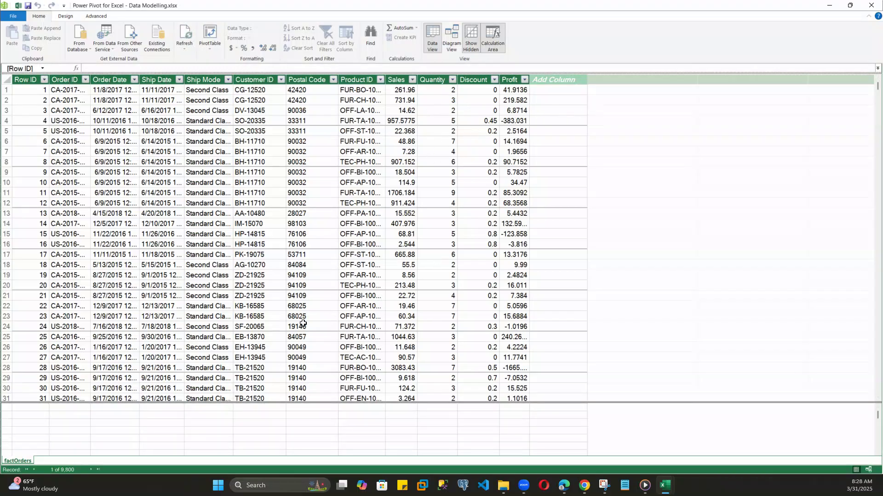
{"action": "left_click", "coordinate": [829, 9]}
{"action": "left_click", "coordinate": [111, 457]}
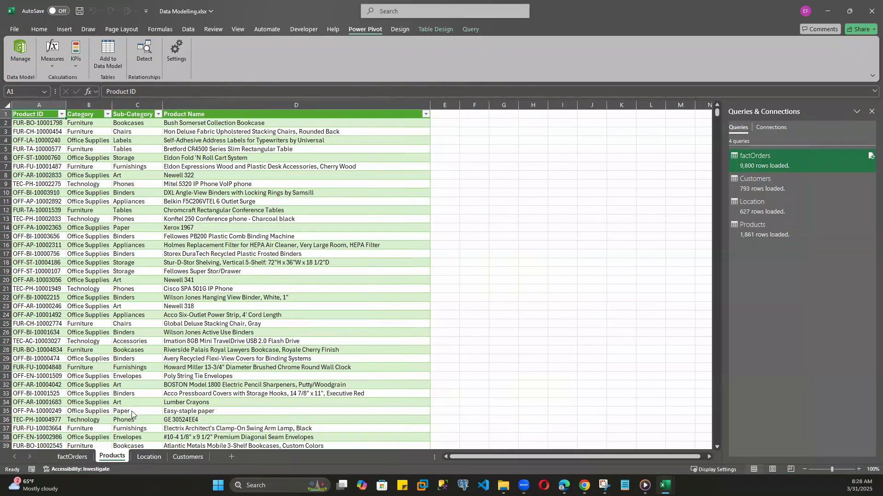
{"action": "left_click", "coordinate": [108, 54]}
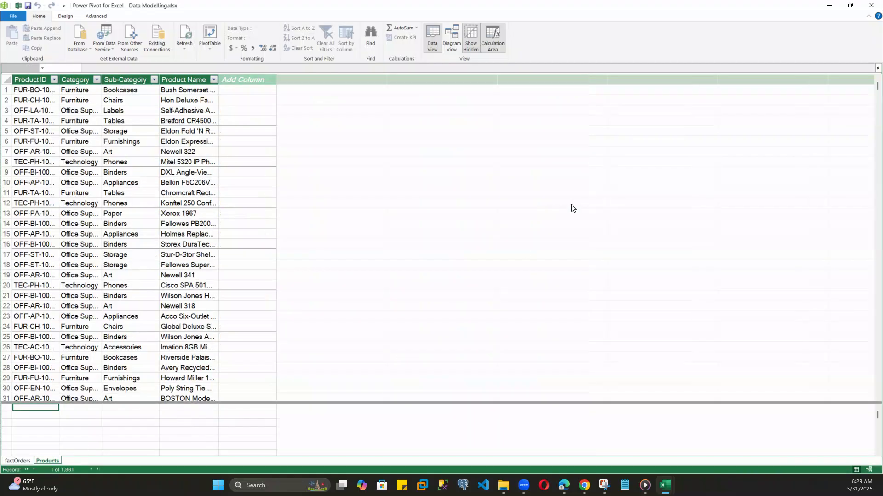
{"action": "left_click", "coordinate": [829, 9]}
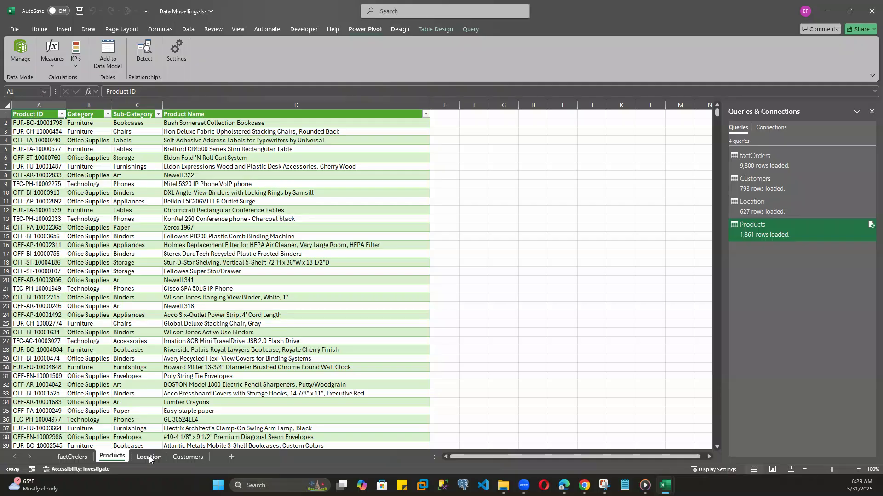
Add the Location and Customers tables to the Power Pivot data model
{"action": "left_click", "coordinate": [150, 458]}
{"action": "left_click", "coordinate": [107, 53]}
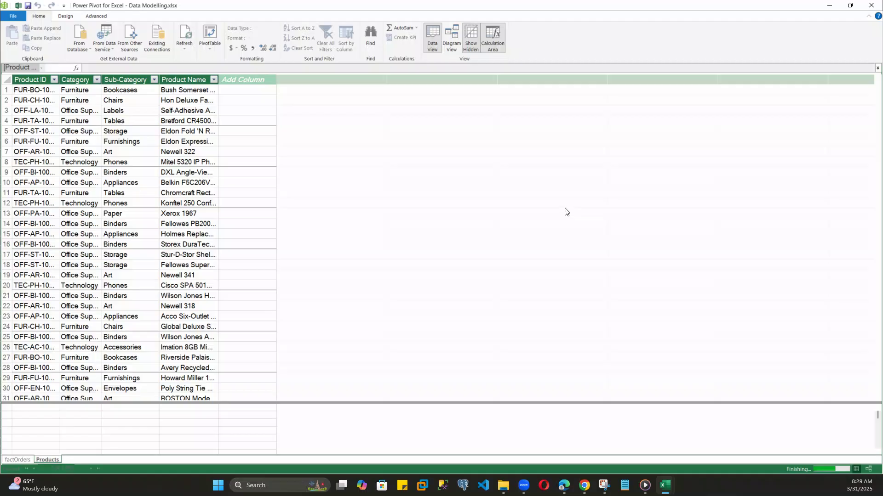
{"action": "left_click", "coordinate": [830, 9]}
{"action": "left_click", "coordinate": [188, 456]}
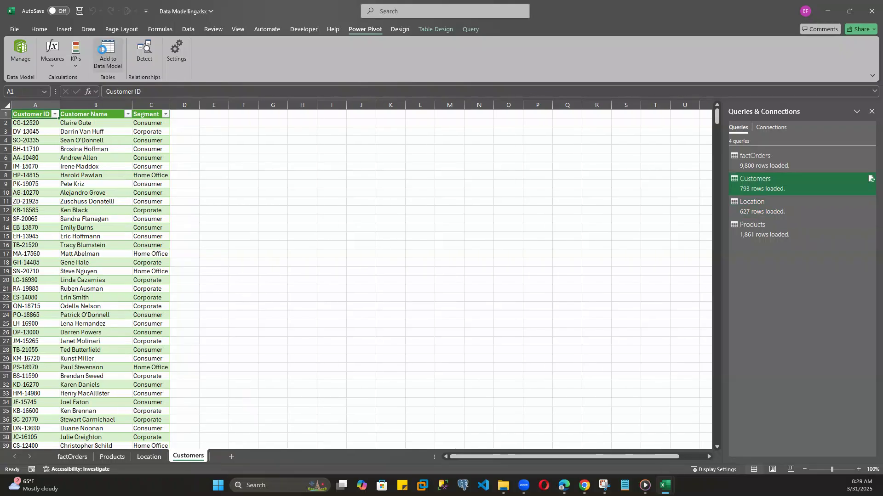
{"action": "left_click", "coordinate": [108, 55]}
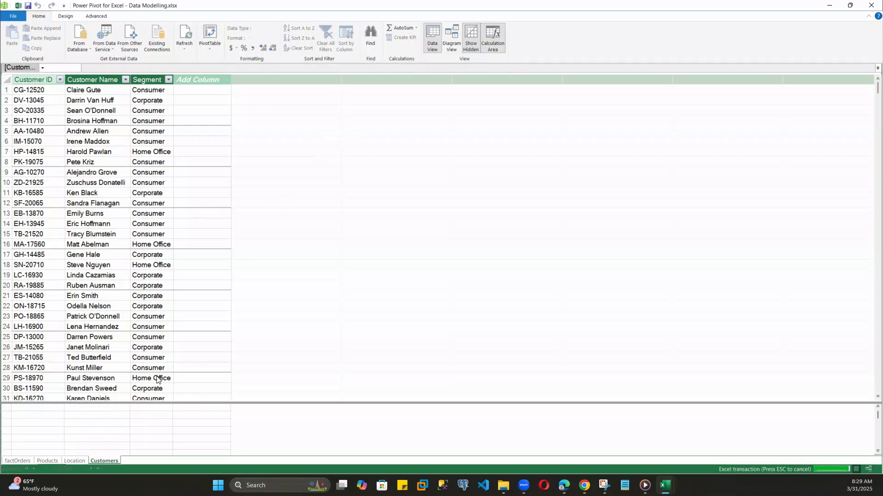
Show the data model as a diagram, arrange Location, Products and Customers around factOrders, and enlarge the factOrders and Location boxes to show all fields
{"action": "left_click", "coordinate": [450, 41]}
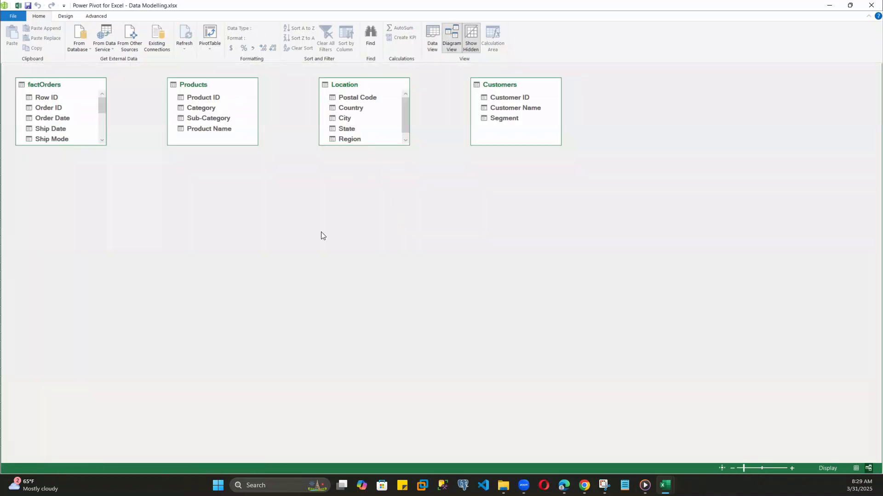
{"action": "left_click_drag", "start_coordinate": [79, 89], "coordinate": [376, 194]}
{"action": "left_click_drag", "start_coordinate": [210, 93], "coordinate": [202, 190]}
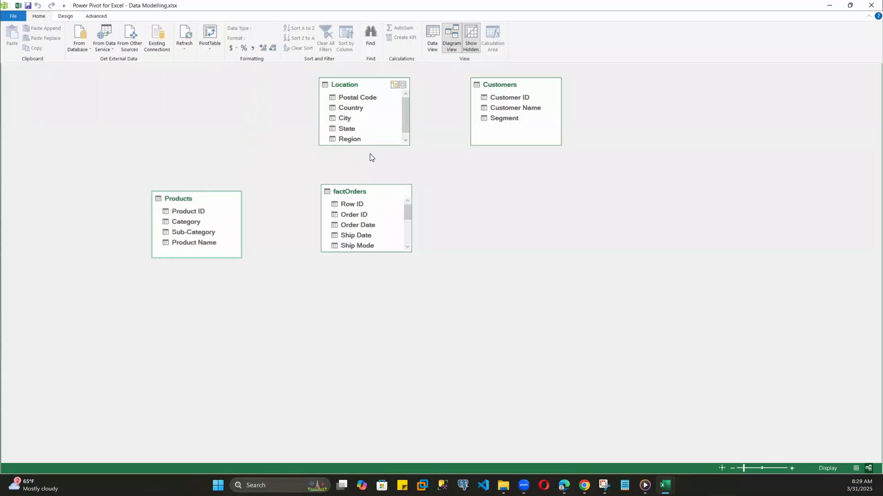
{"action": "left_click_drag", "start_coordinate": [372, 192], "coordinate": [370, 218]}
{"action": "left_click_drag", "start_coordinate": [519, 92], "coordinate": [544, 225]}
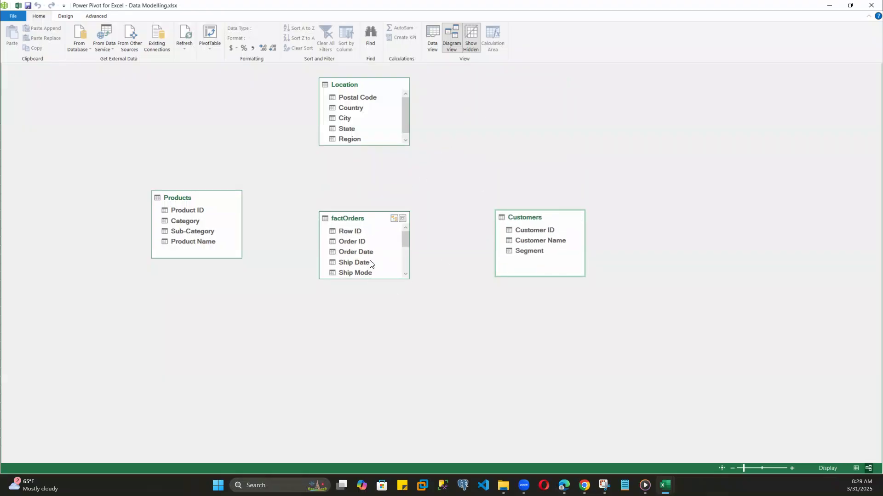
{"action": "left_click_drag", "start_coordinate": [373, 279], "coordinate": [375, 362]}
{"action": "left_click_drag", "start_coordinate": [363, 145], "coordinate": [366, 168]}
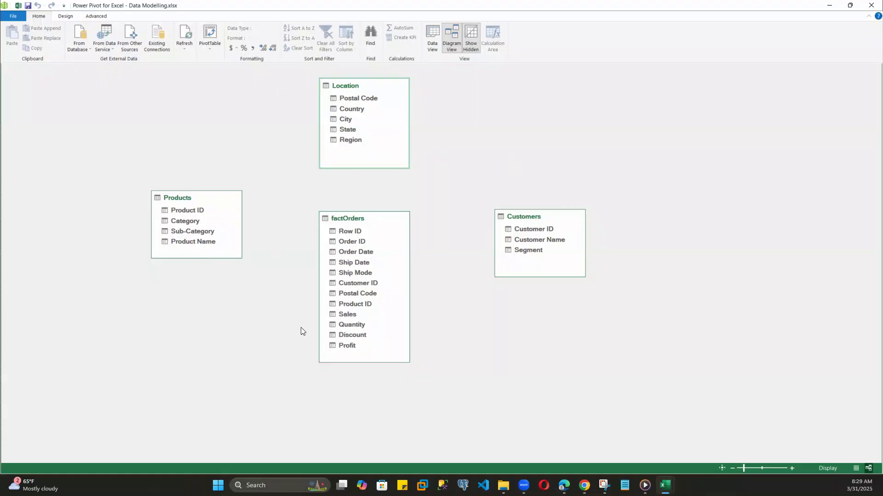
Relate Products, Location and Customers to factOrders through Product ID, Postal Code and Customer ID, and tidy the factOrders and Location boxes
{"action": "left_click_drag", "start_coordinate": [192, 199], "coordinate": [346, 302]}
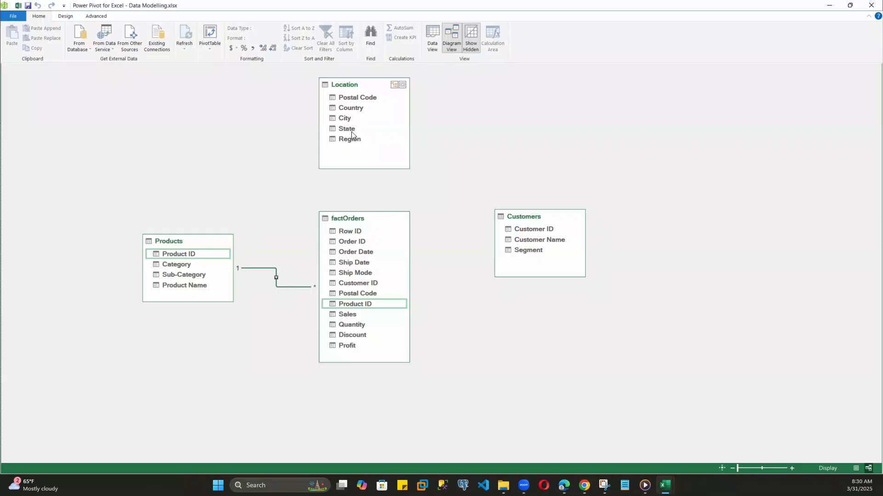
{"action": "left_click_drag", "start_coordinate": [360, 101], "coordinate": [368, 296]}
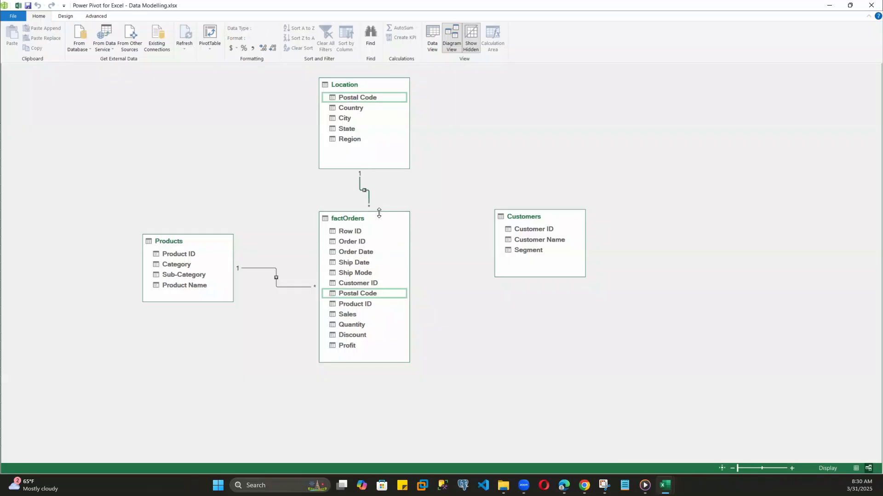
{"action": "left_click_drag", "start_coordinate": [380, 222], "coordinate": [412, 255]}
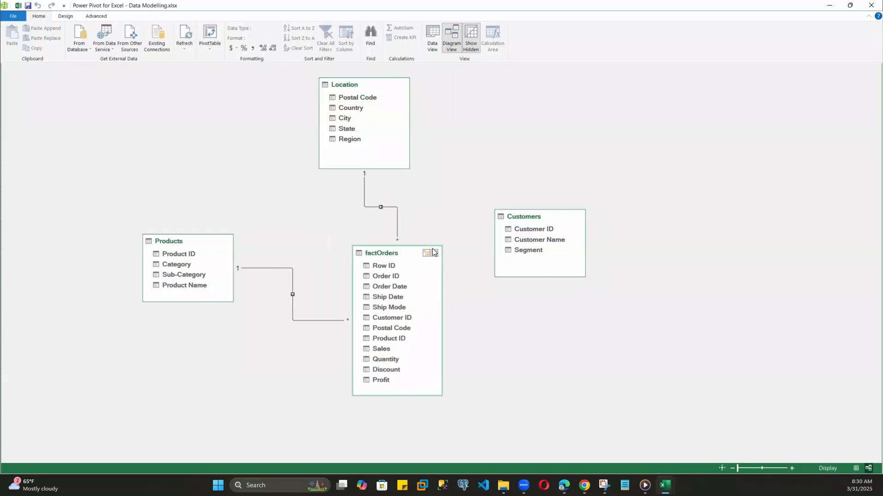
{"action": "left_click_drag", "start_coordinate": [539, 229], "coordinate": [405, 316]}
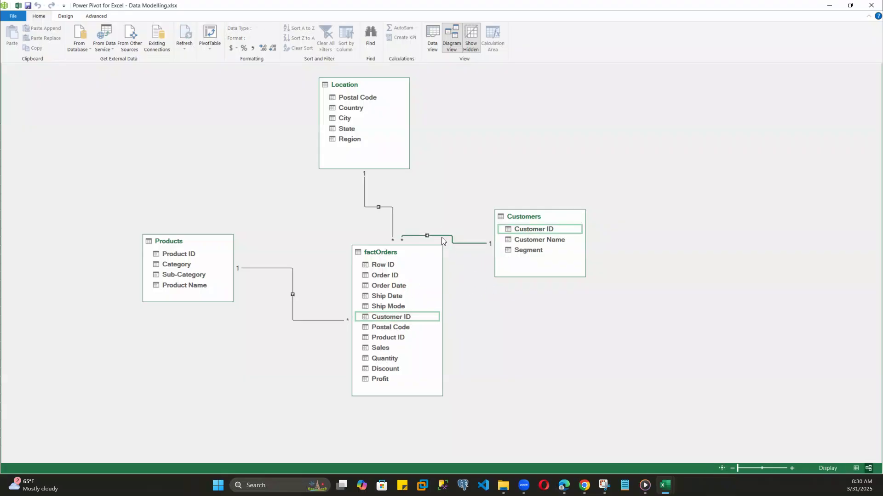
{"action": "left_click_drag", "start_coordinate": [406, 252], "coordinate": [409, 224]}
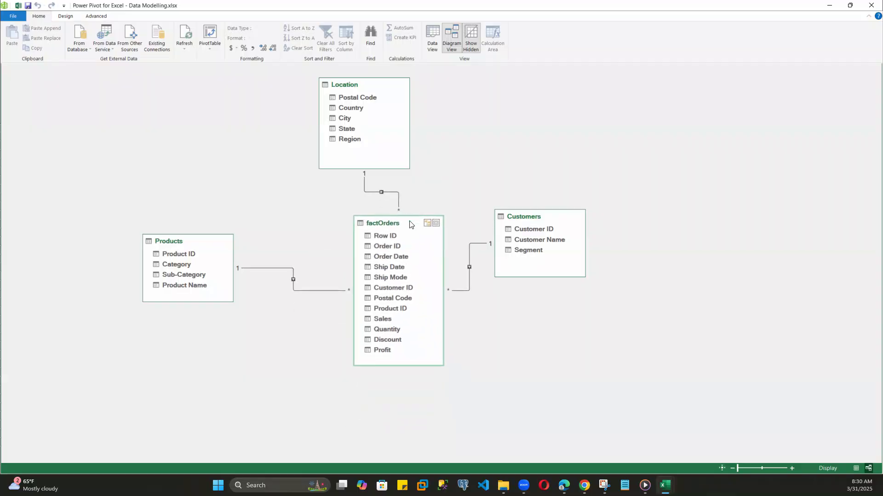
{"action": "left_click_drag", "start_coordinate": [373, 170], "coordinate": [374, 157]}
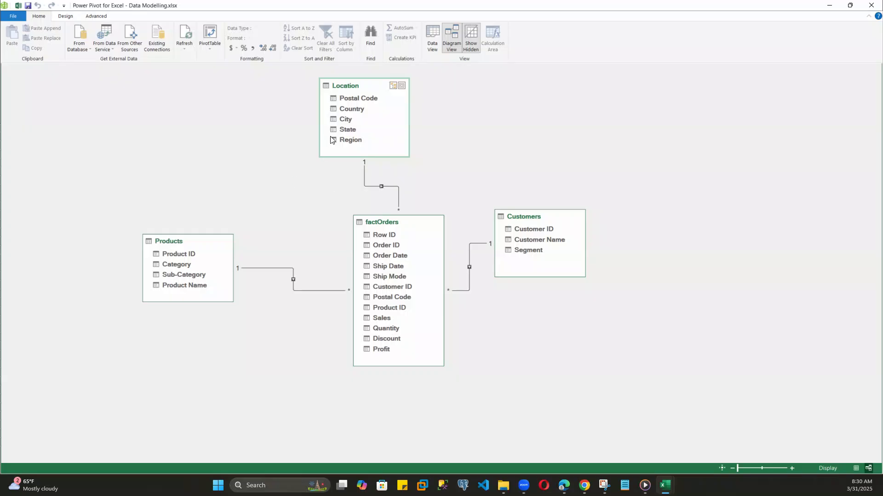
Return to the workbook and examine its list of data connections, ending on the list of queries
{"action": "left_click", "coordinate": [831, 9]}
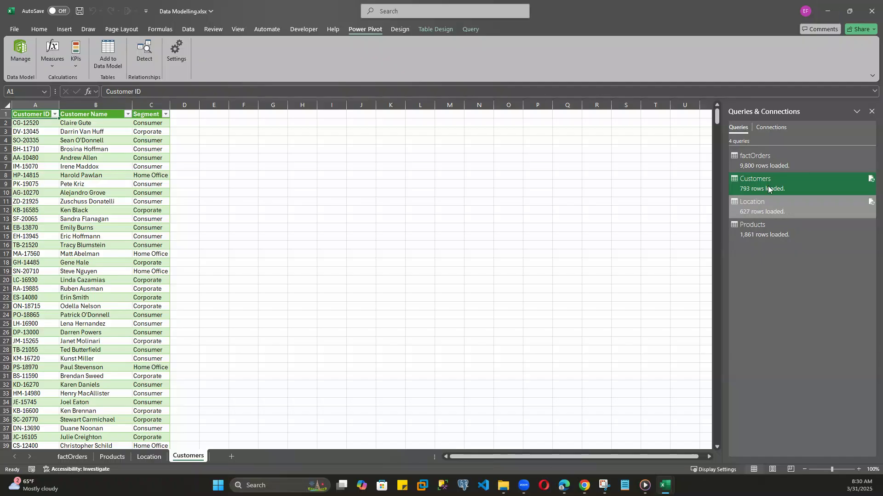
{"action": "left_click", "coordinate": [772, 128]}
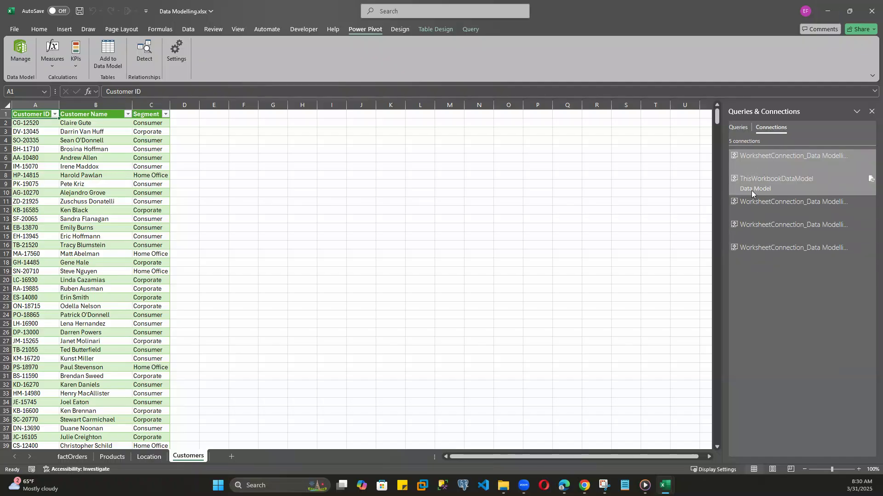
{"action": "left_click", "coordinate": [739, 129]}
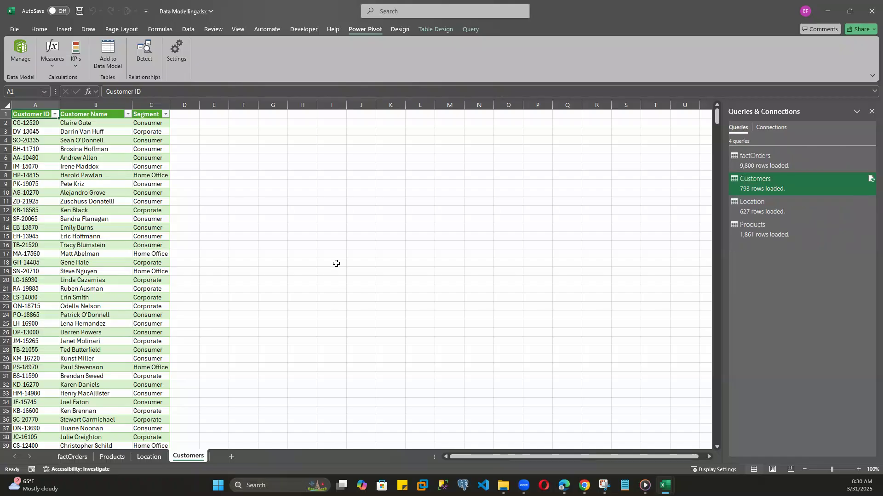